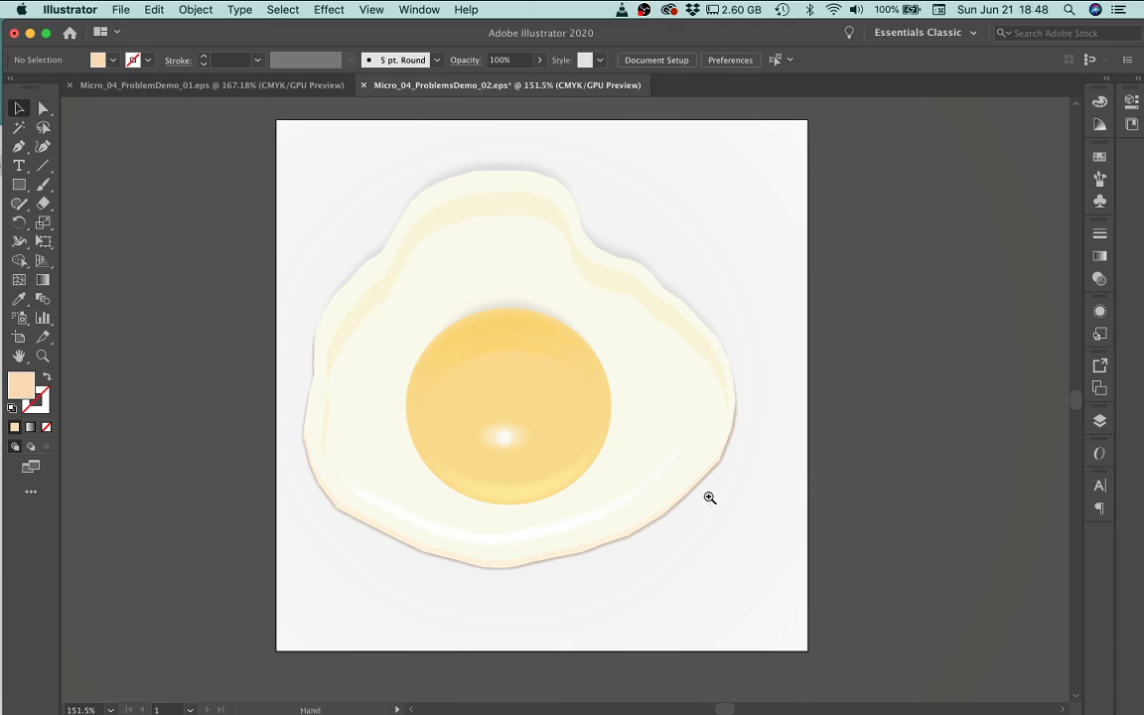
Select the cream inner egg-white path at its lower-right edge for direct point inspection.
key("super+space")
left_click_drag(666, 518, 844, 551)
left_click_drag(728, 554, 825, 514)
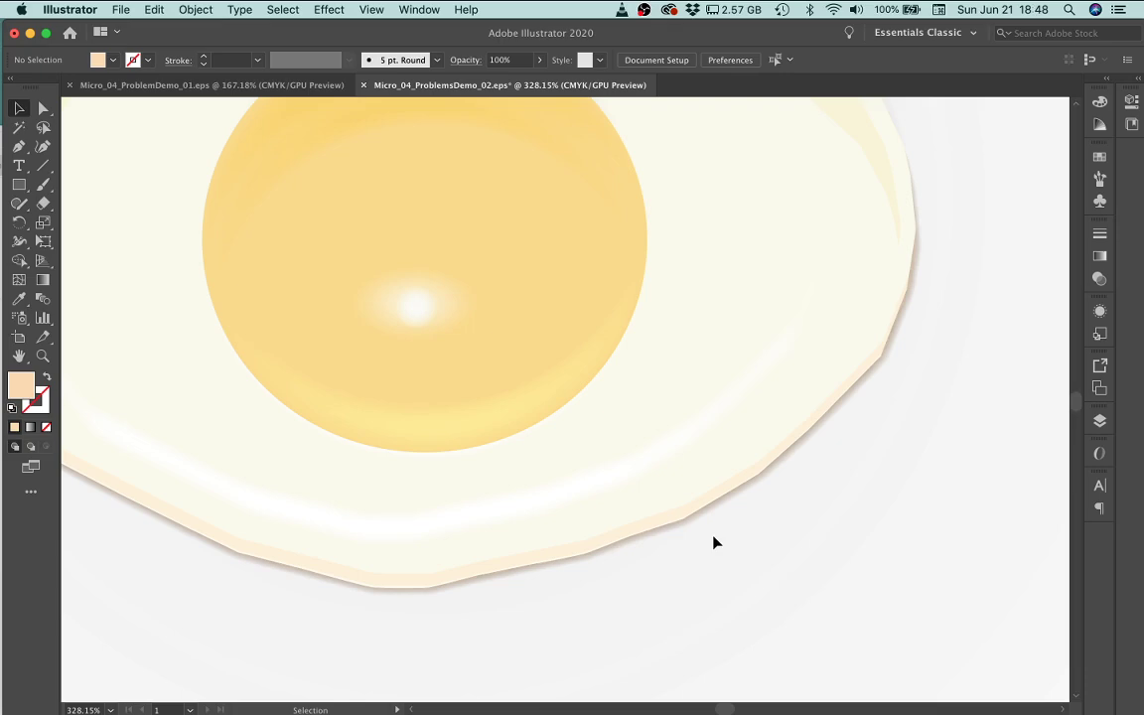
left_click_drag(708, 539, 698, 461)
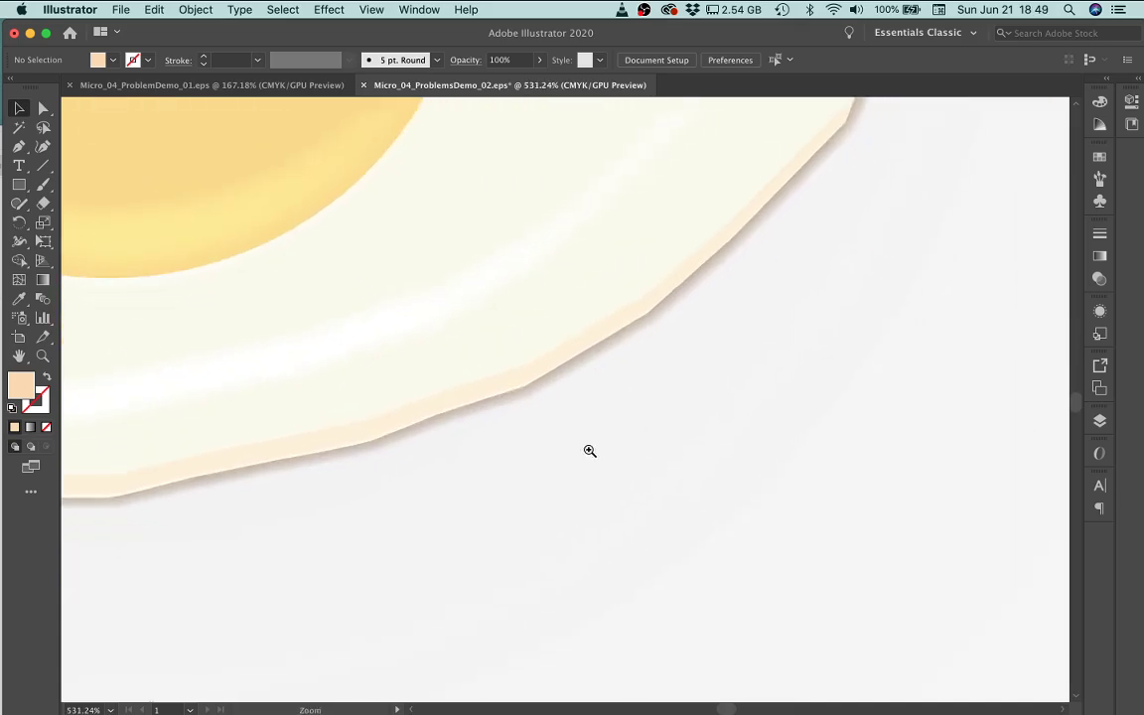
left_click_drag(590, 450, 653, 479)
left_click_drag(557, 415, 670, 456)
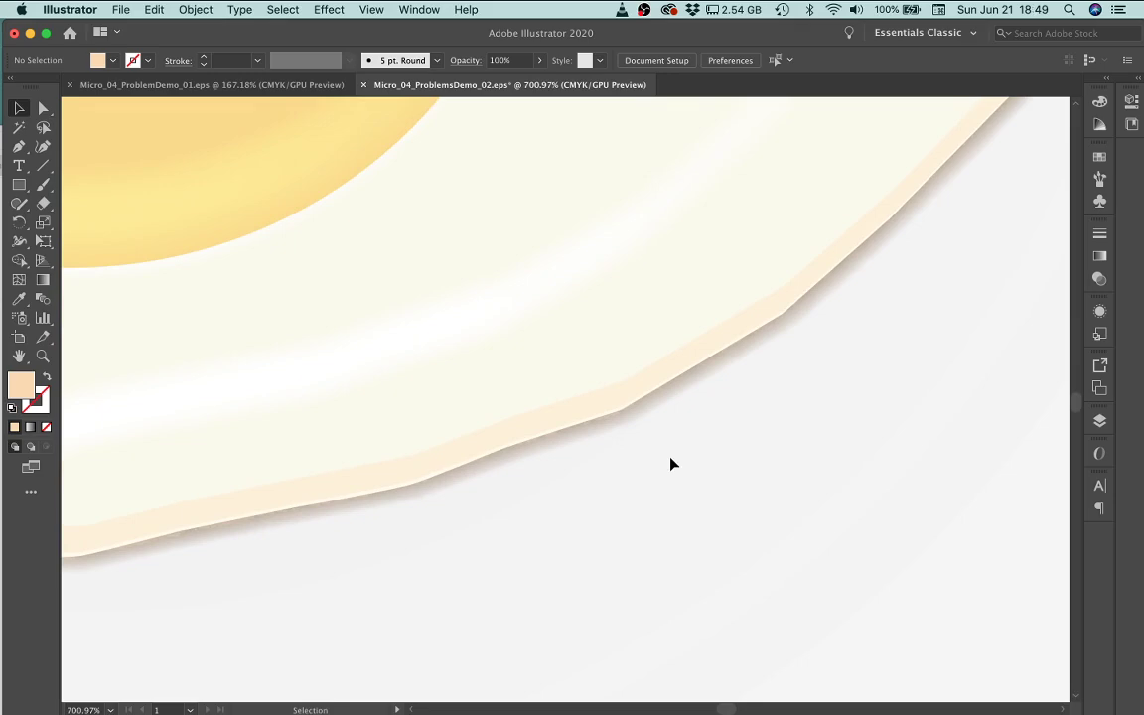
key("a")
left_click(624, 373)
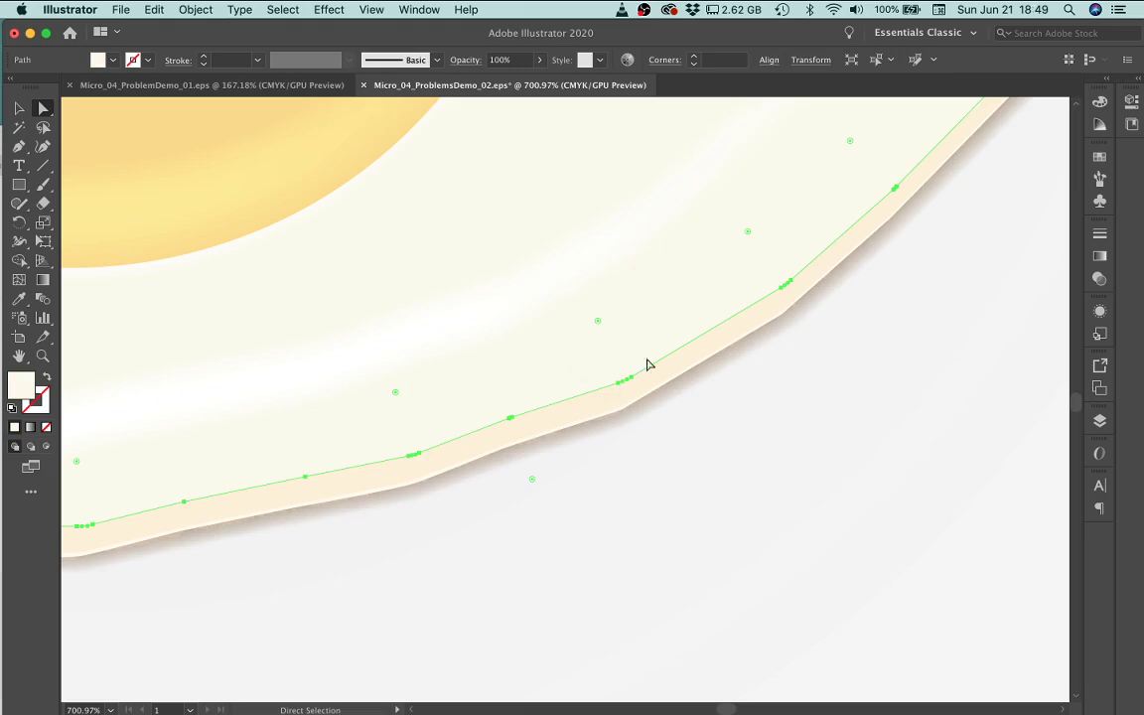
Examine how the anchor points are grouped along the lower-right edge of the inner egg-white path.
key("z")
left_click_drag(649, 393, 1118, 537)
key("z")
left_click_drag(672, 409, 891, 501)
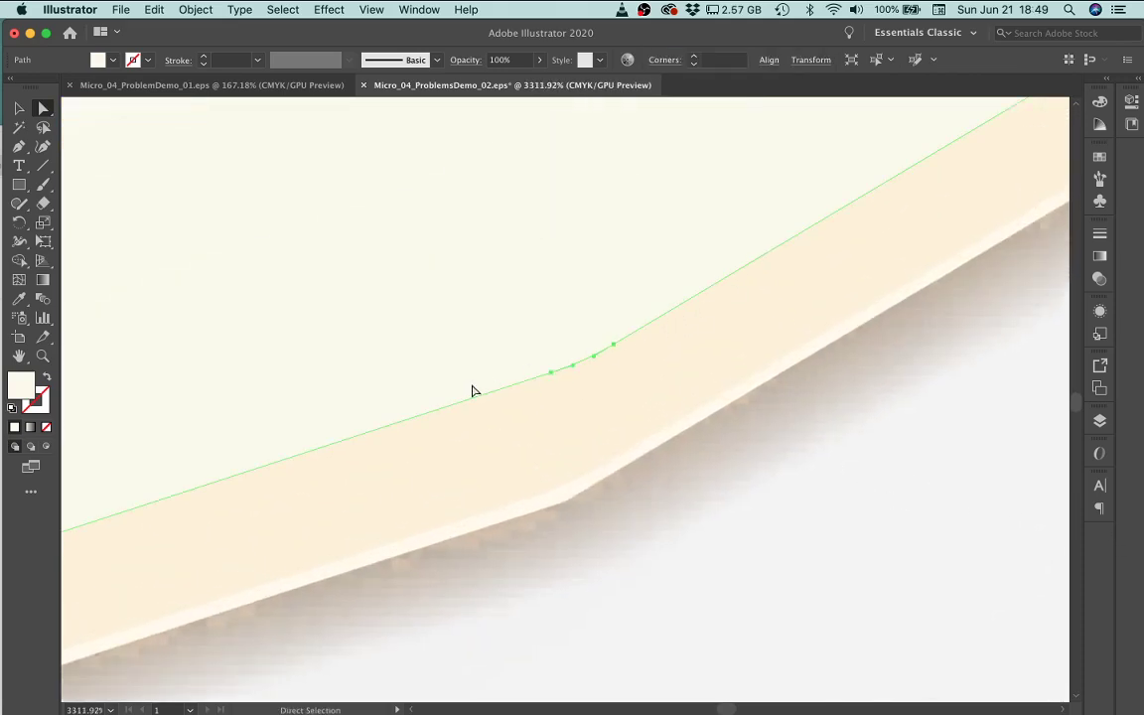
key("z")
left_click_drag(764, 298, 554, 299)
left_click_drag(700, 316, 437, 417)
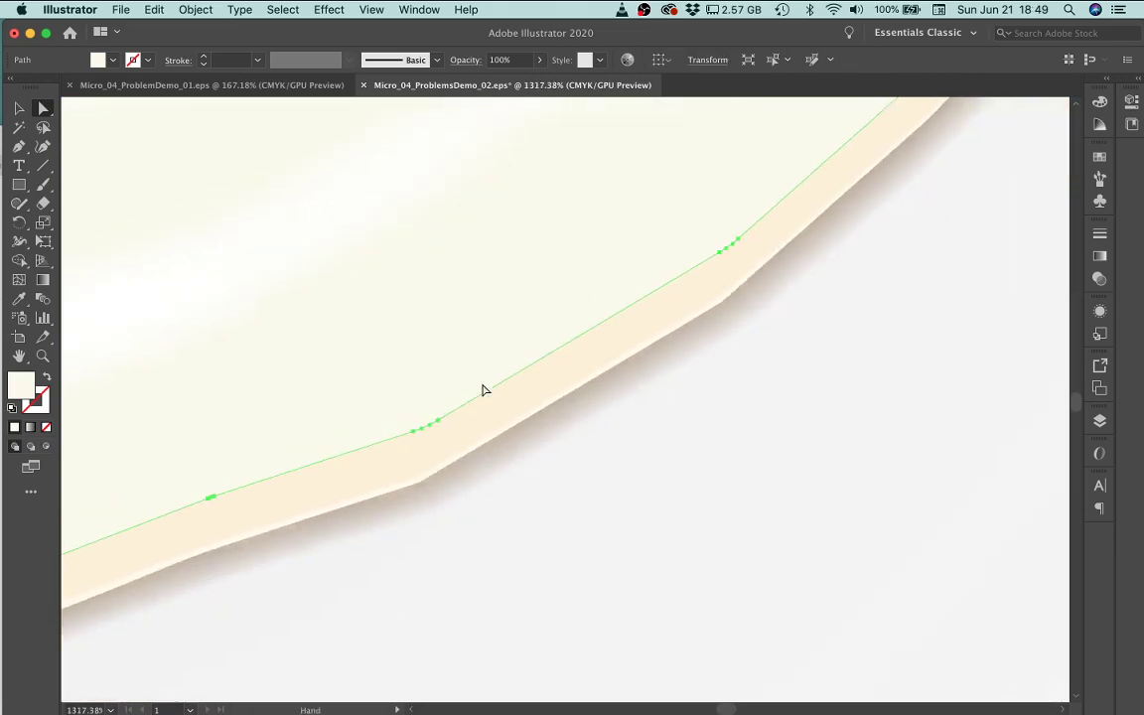
left_click(723, 256)
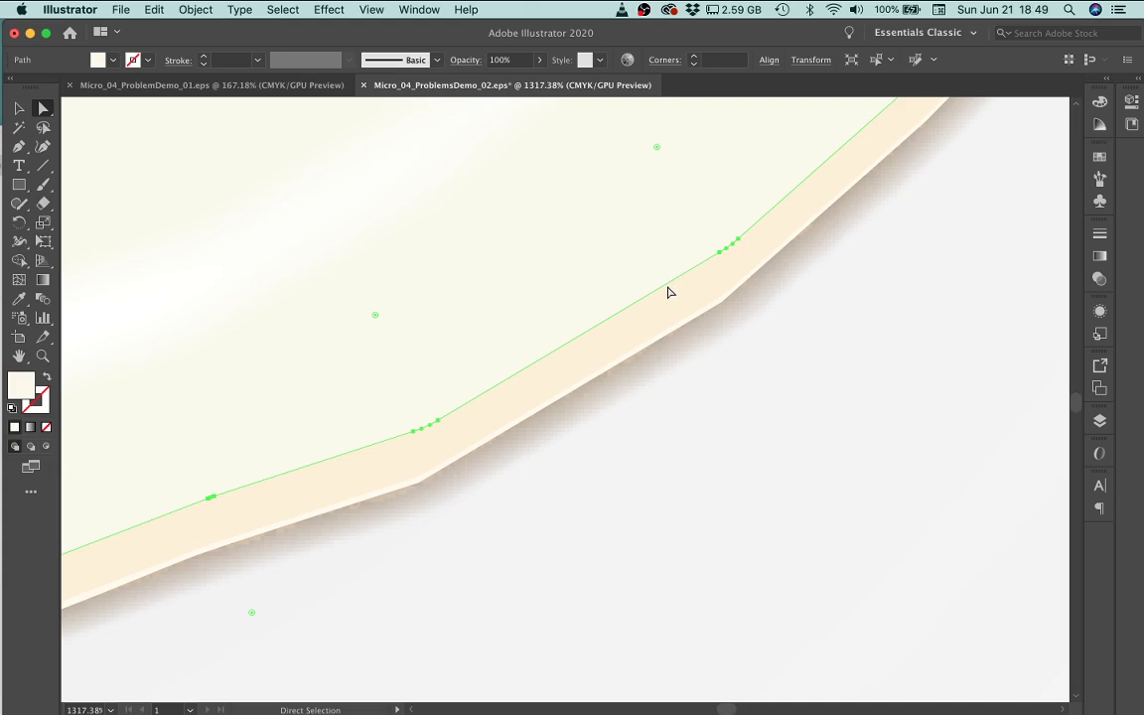
Examine at close range the closely spaced anchor points at one bend of the inner egg-white path.
key("super+space")
left_click_drag(472, 462, 736, 558)
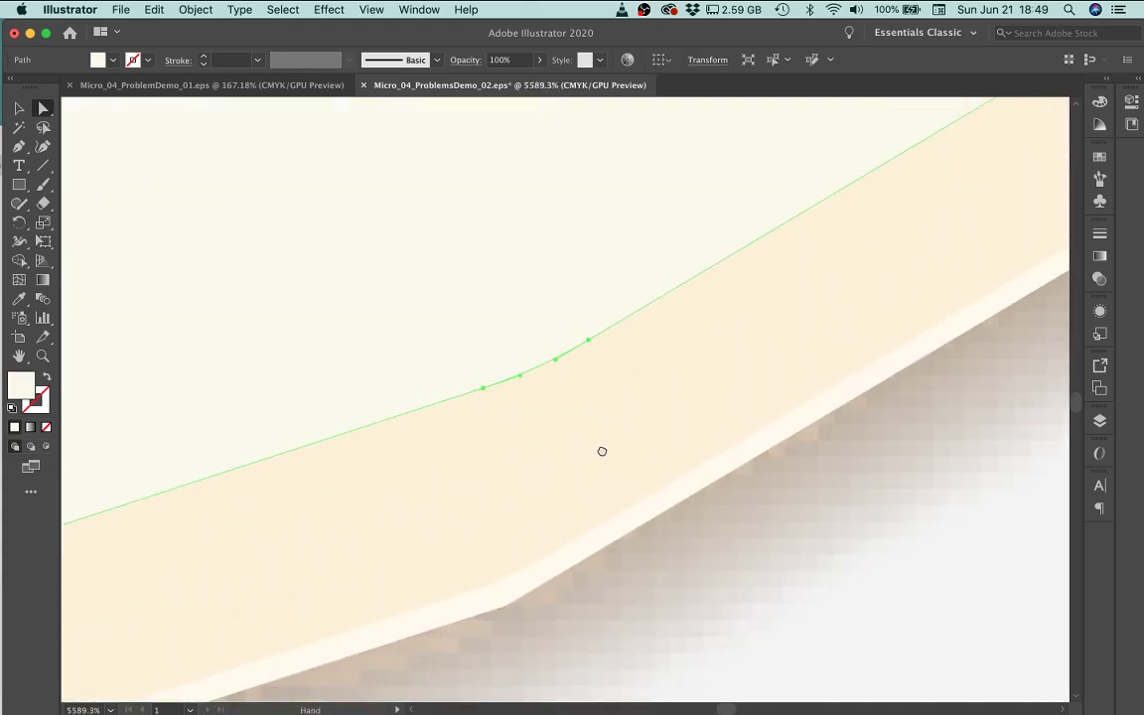
left_click_drag(552, 392, 652, 444)
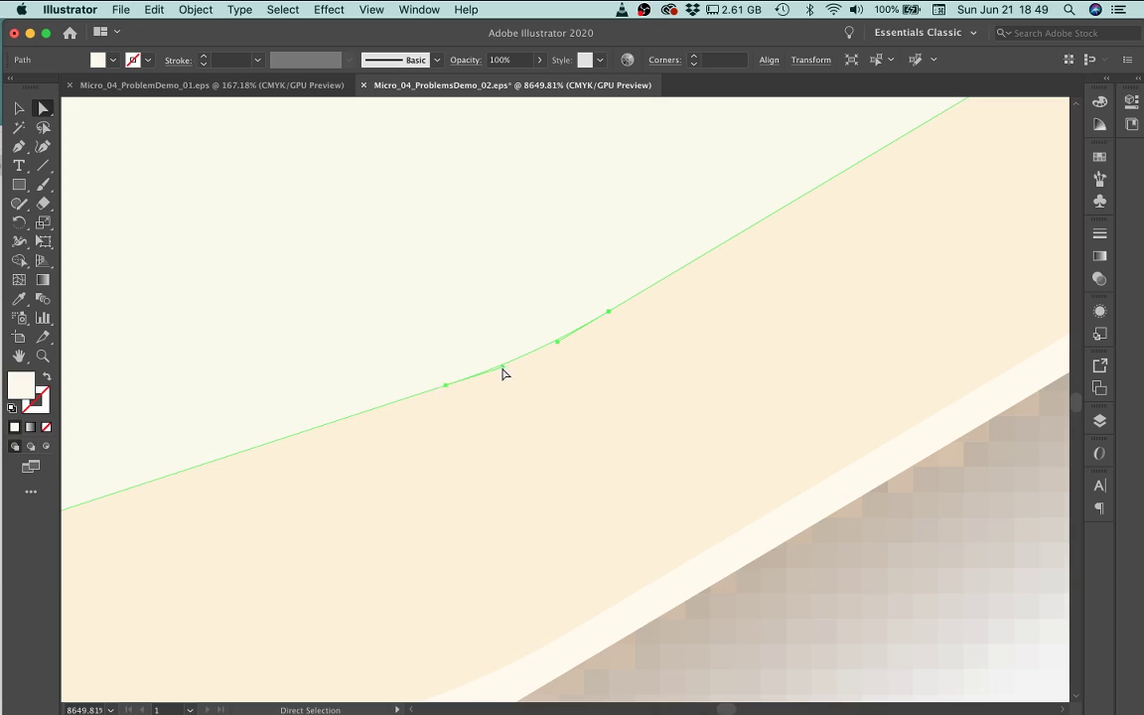
left_click_drag(503, 373, 533, 458)
left_click_drag(492, 434, 536, 353)
key("space")
left_click_drag(631, 469, 467, 457)
left_click(547, 355, "alt+super")
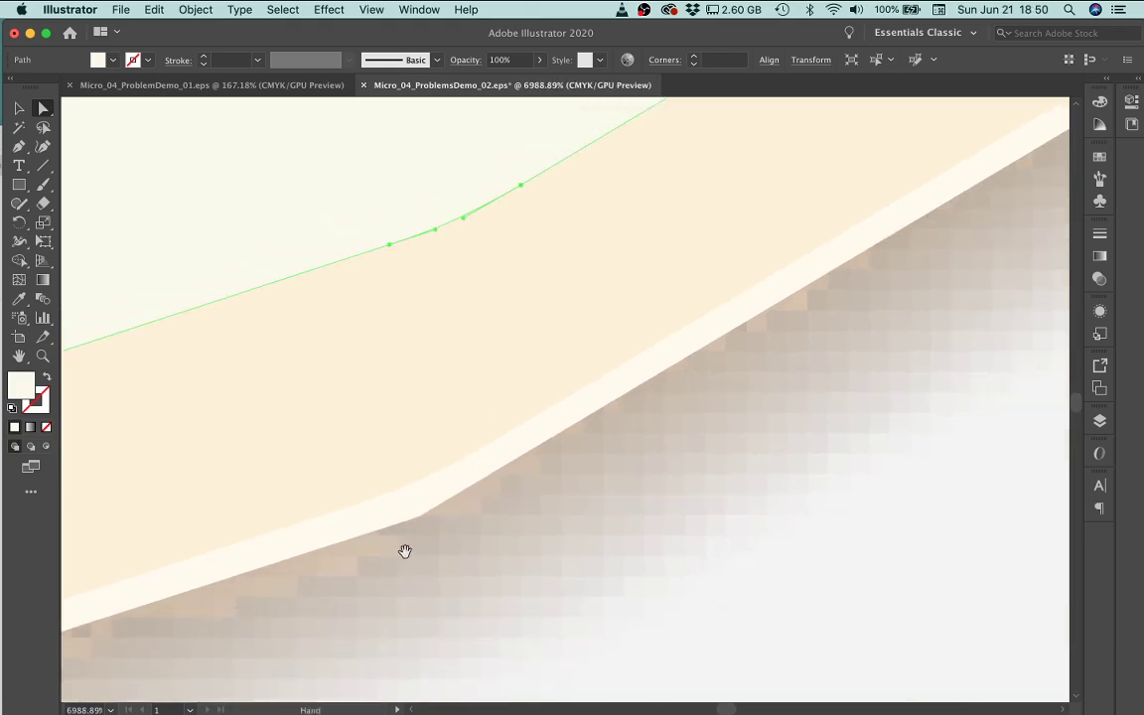
Select the corner anchor point at the same bend on the outermost egg-white outline.
left_click(458, 547, "super")
left_click(508, 556, "super")
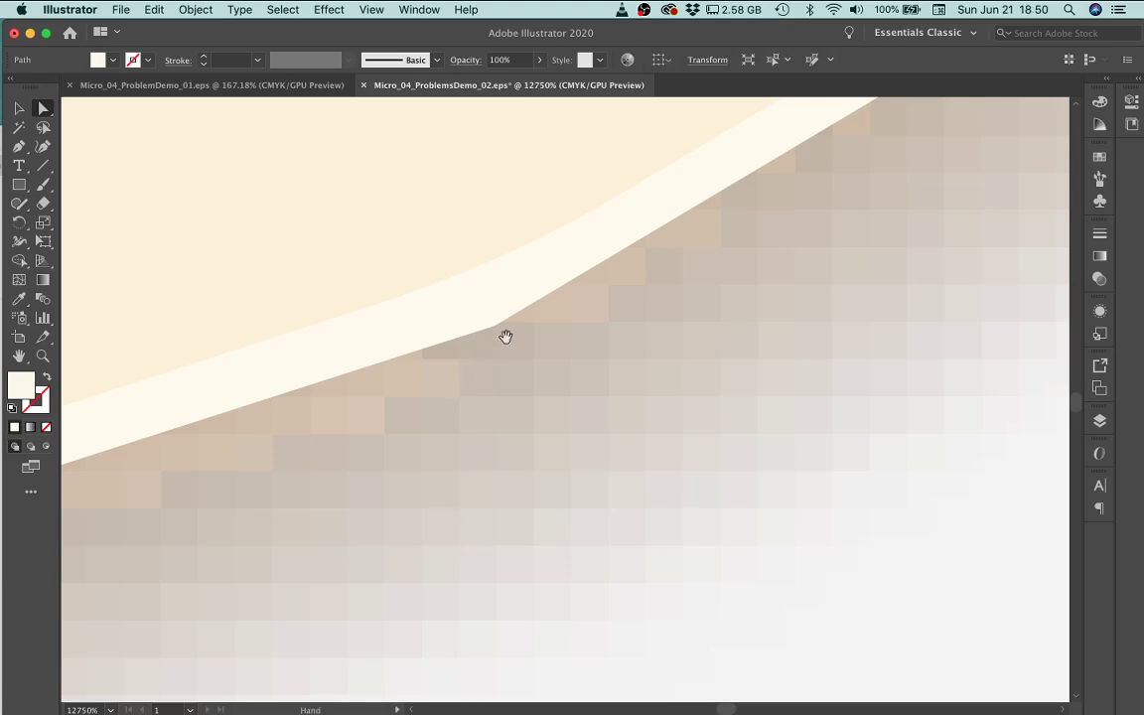
left_click_drag(506, 335, 549, 363)
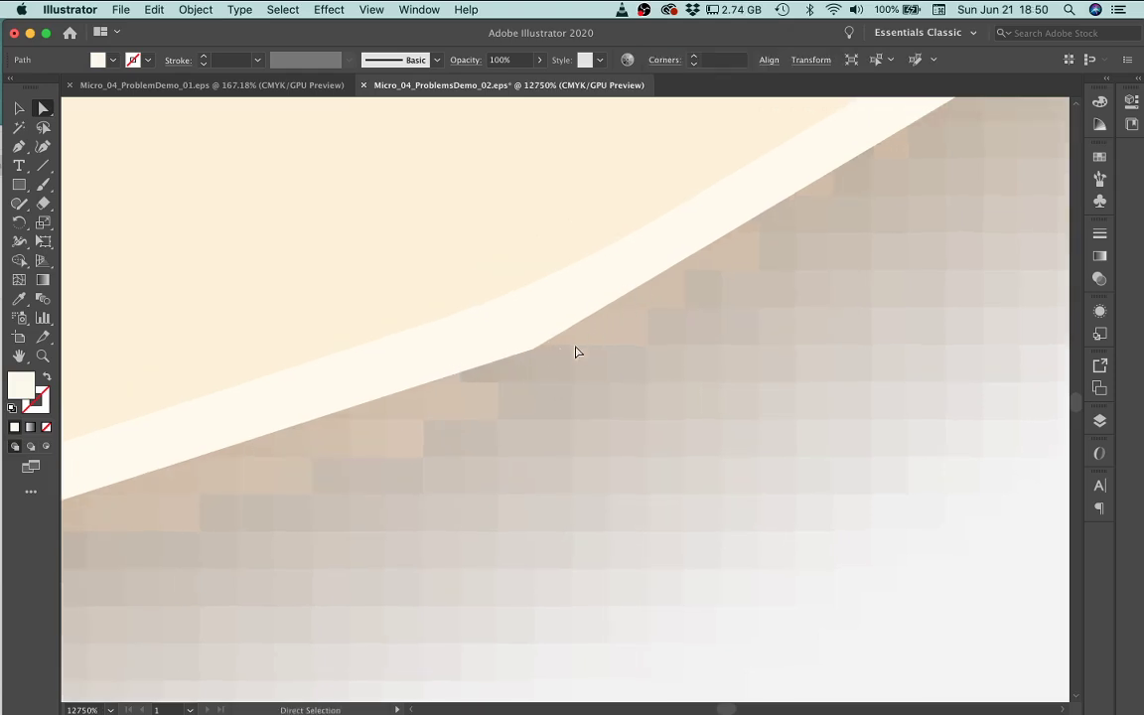
left_click(529, 343)
scroll(533, 350, "up", 6)
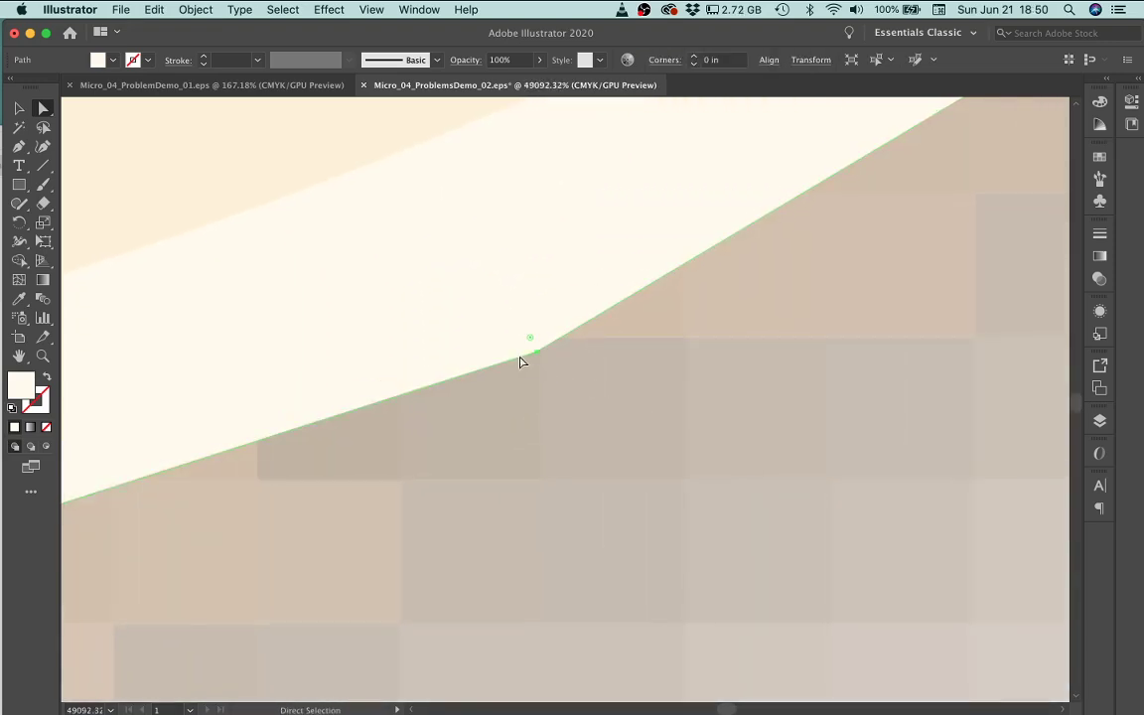
left_click(536, 352)
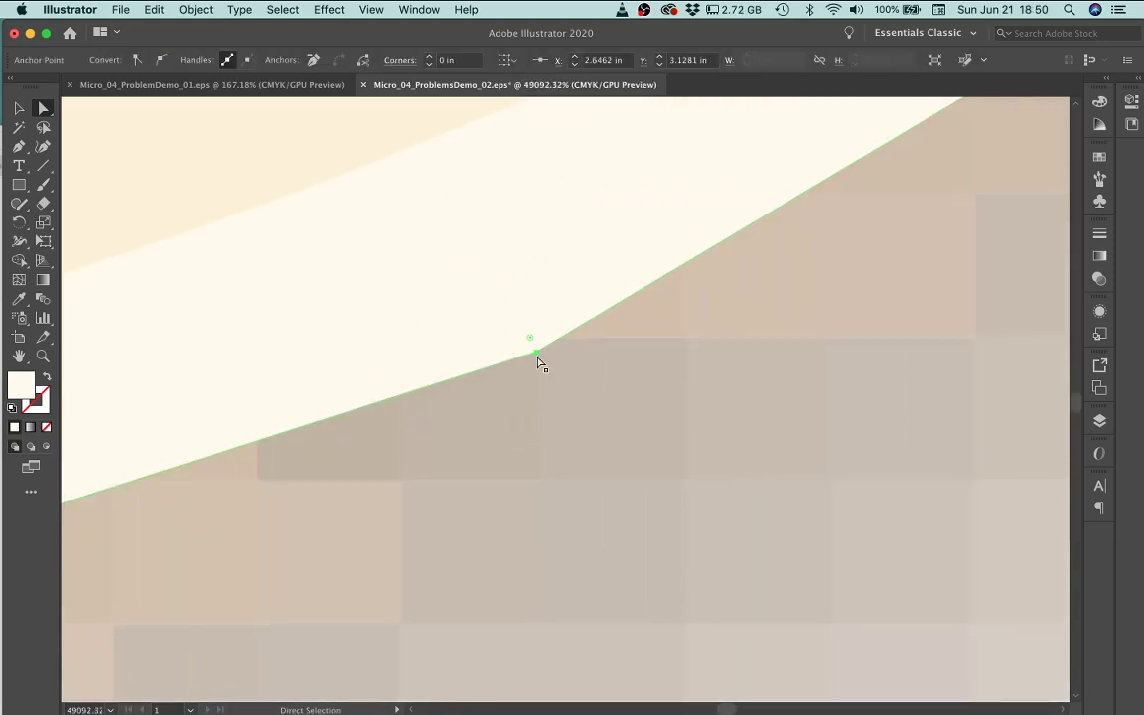
Try moving the selected corner anchor point diagonally outward, and undo the move.
left_click_drag(537, 355, 610, 428)
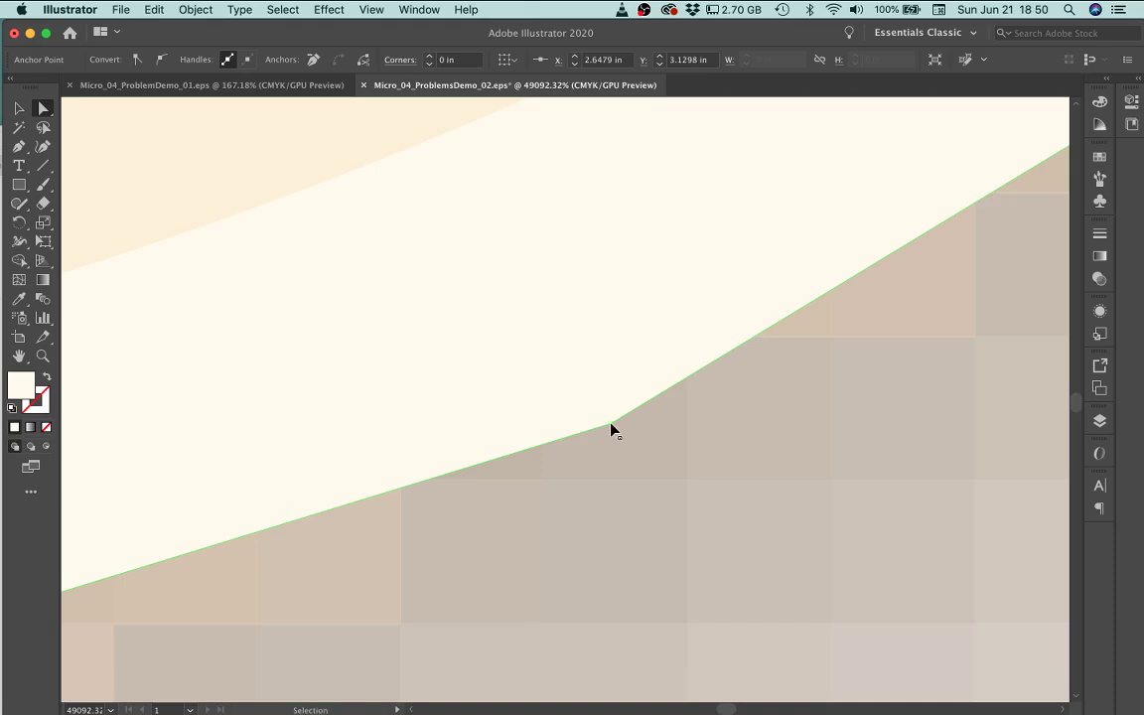
key("cmd+z")
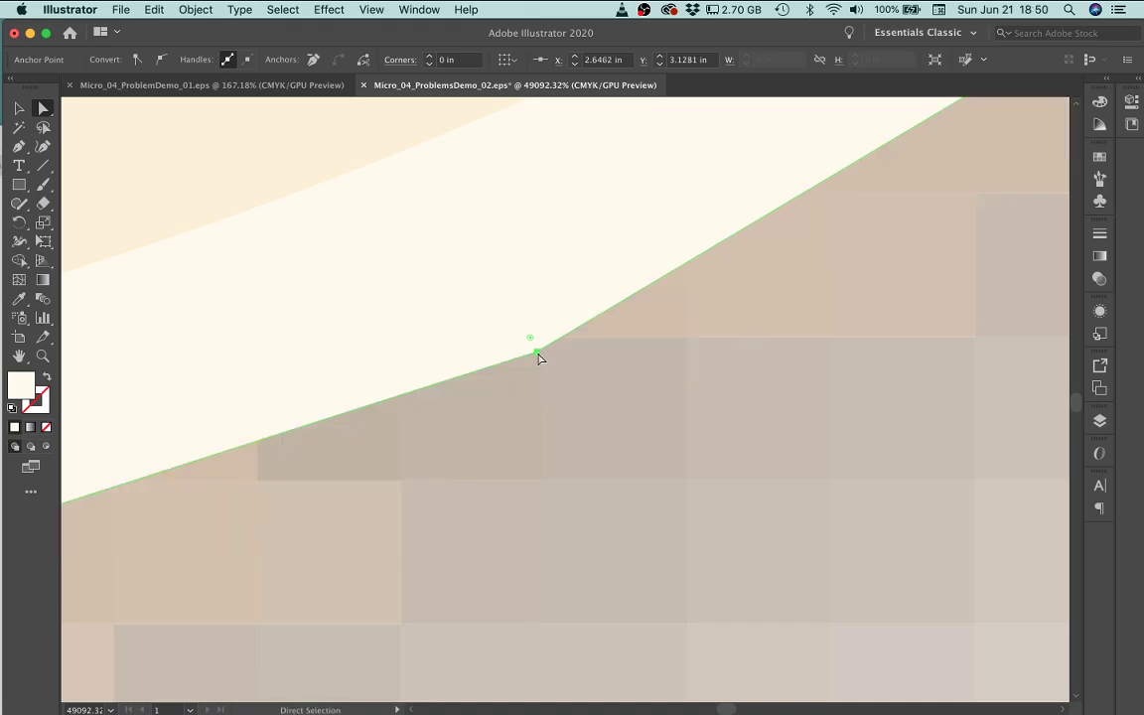
left_click_drag(538, 353, 538, 353)
left_click_drag(626, 445, 626, 446)
key("Escape")
Examine the angular lower-right edge of the egg white at a wider view.
left_click(444, 371, "alt+super")
left_click(357, 345, "alt+super")
left_click(331, 337, "alt+super")
left_click(279, 319, "alt+super")
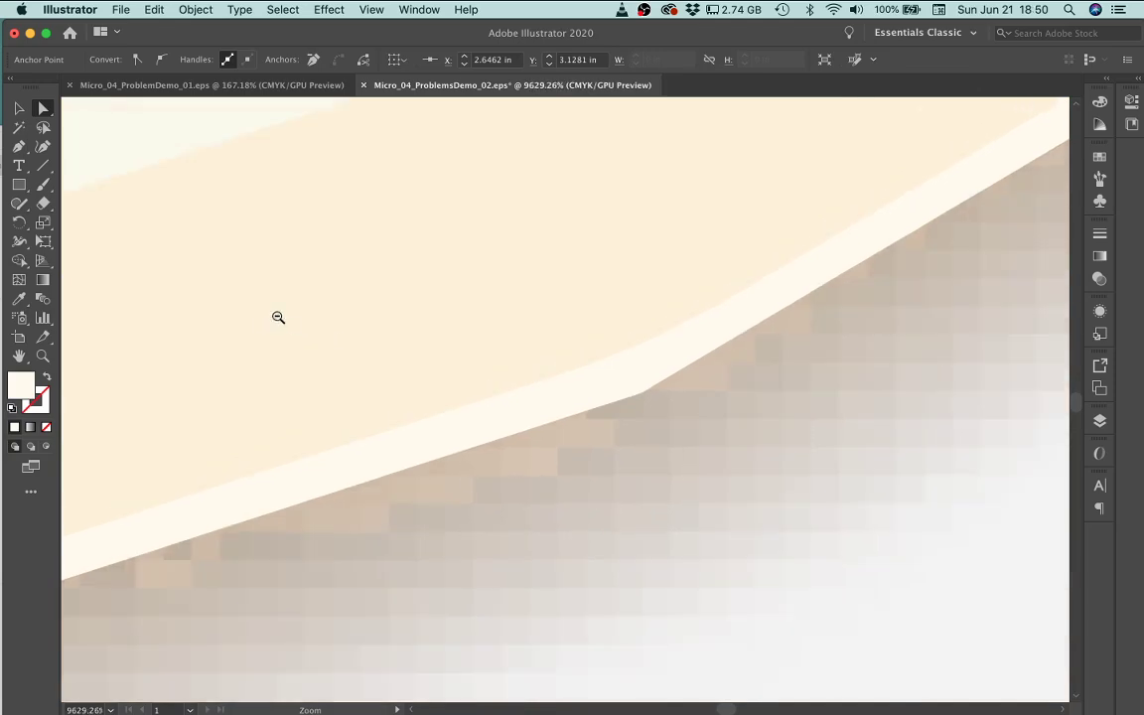
left_click(646, 480, "alt+super")
left_click(467, 439, "alt+super")
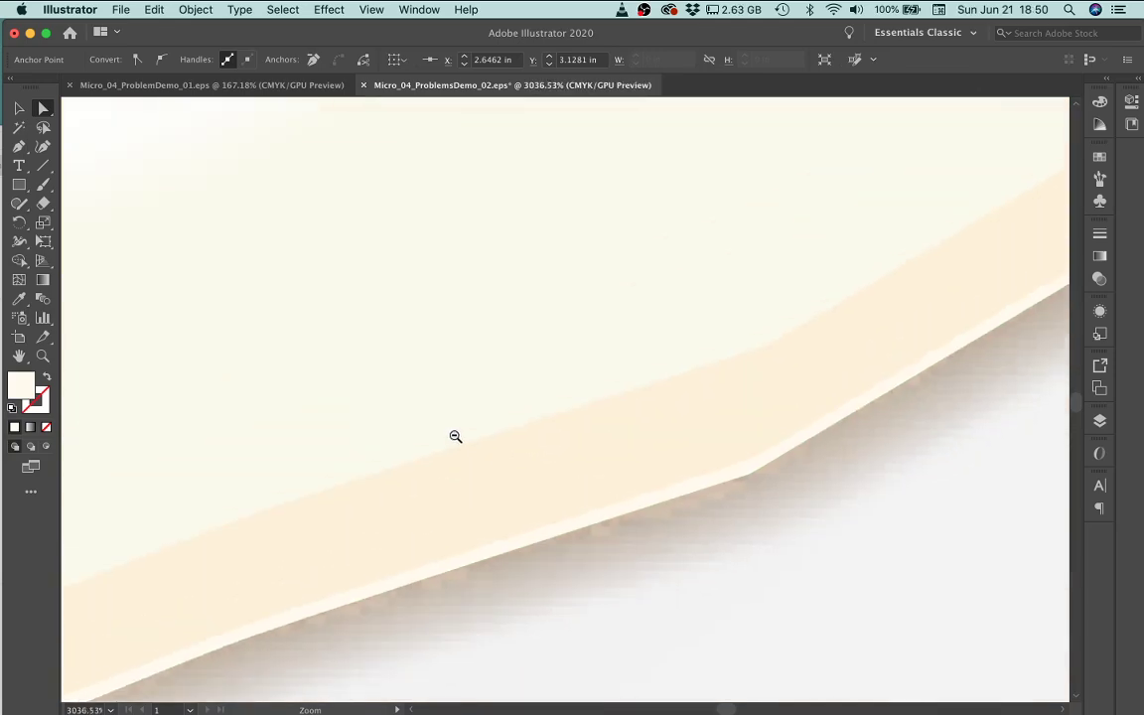
scroll(876, 524, "right", 5)
scroll(876, 523, "down", 3)
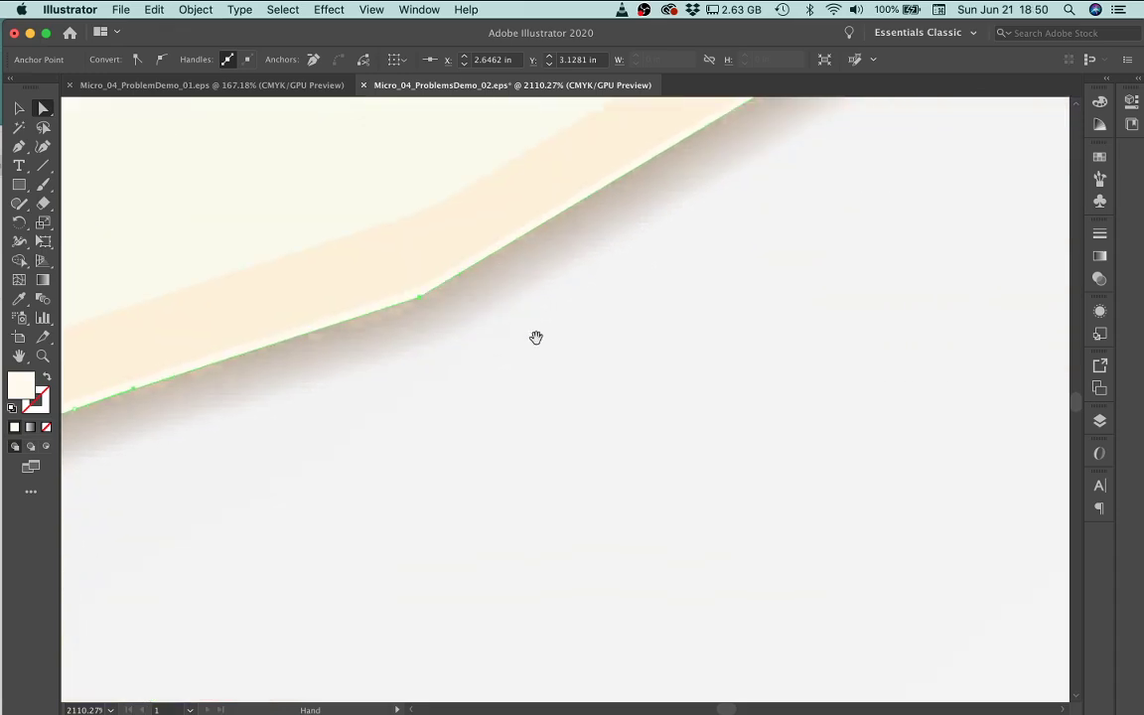
left_click(676, 457, "alt+super")
left_click(527, 451, "alt+super")
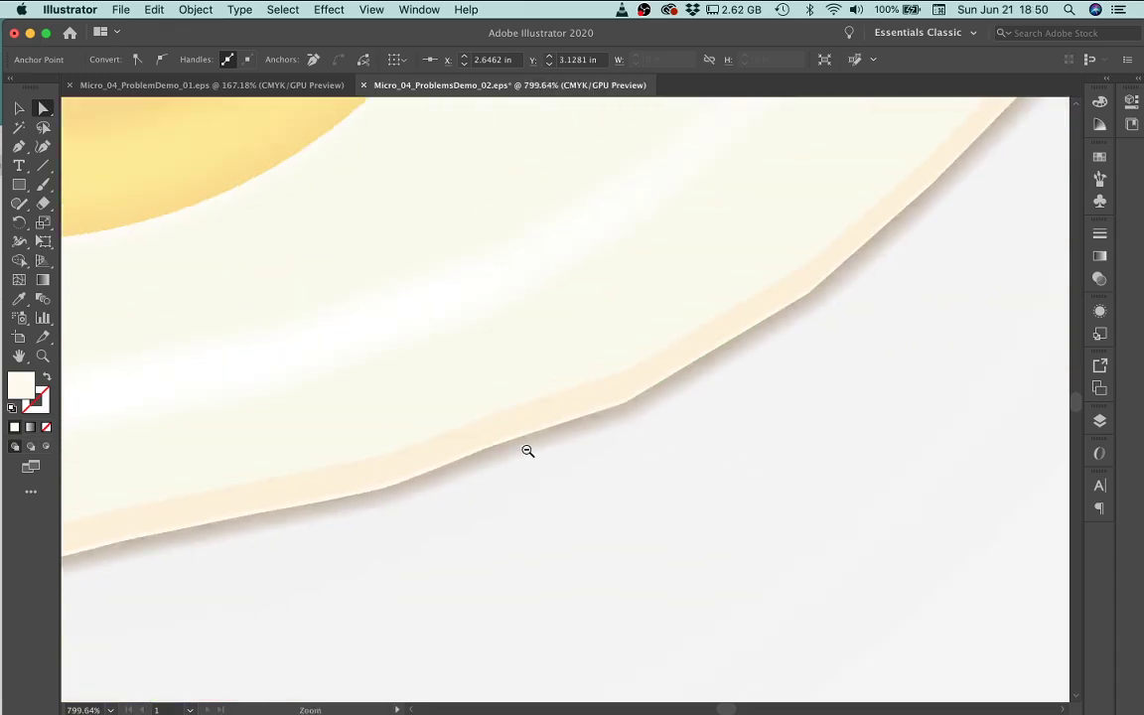
Draw a closed, wavy blob with smooth curved anchor points in the empty area beneath the egg using the Pen tool.
left_click_drag(779, 549, 558, 384)
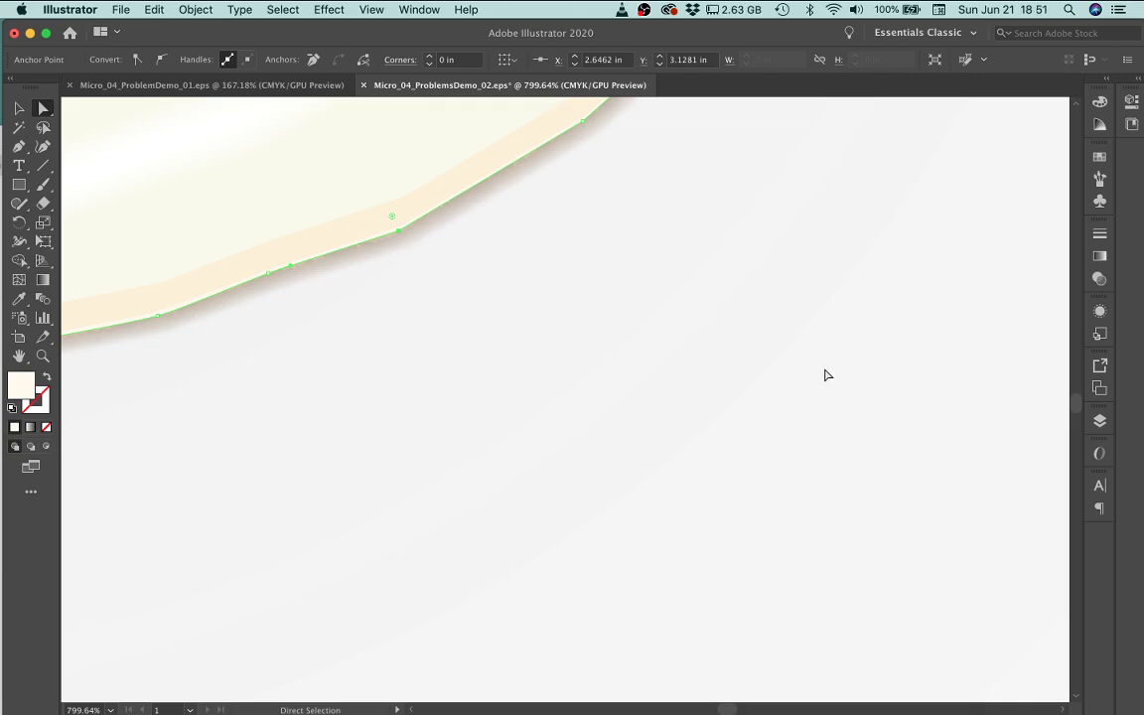
key("p")
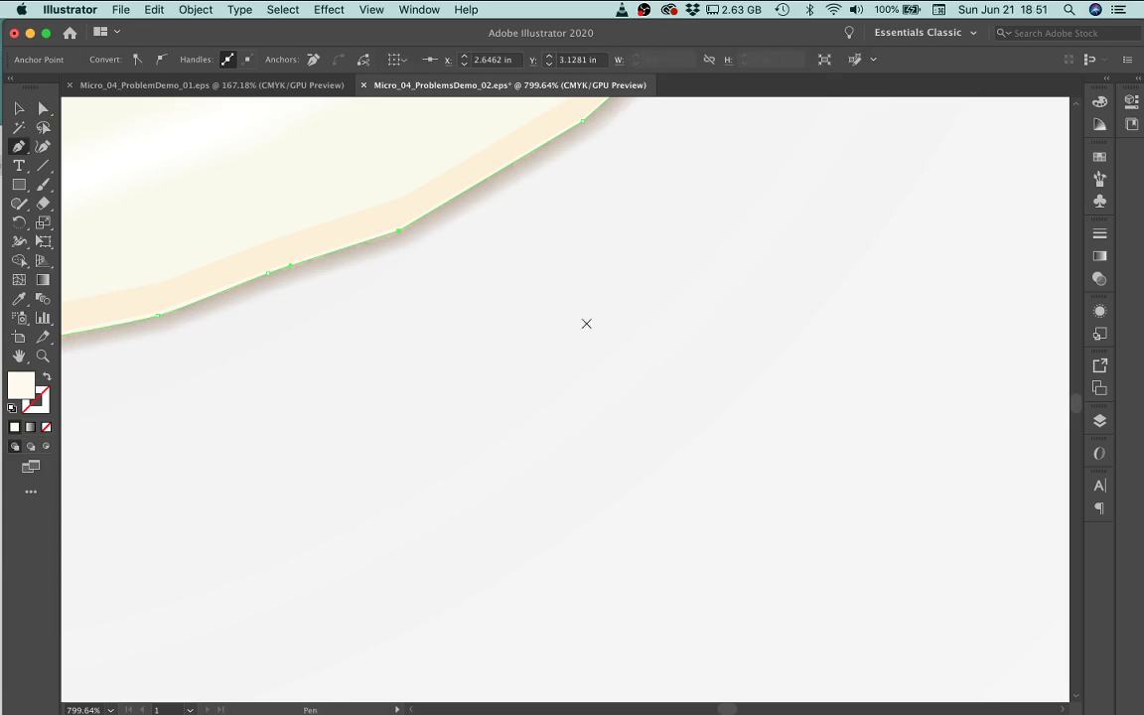
left_click_drag(533, 337, 599, 289)
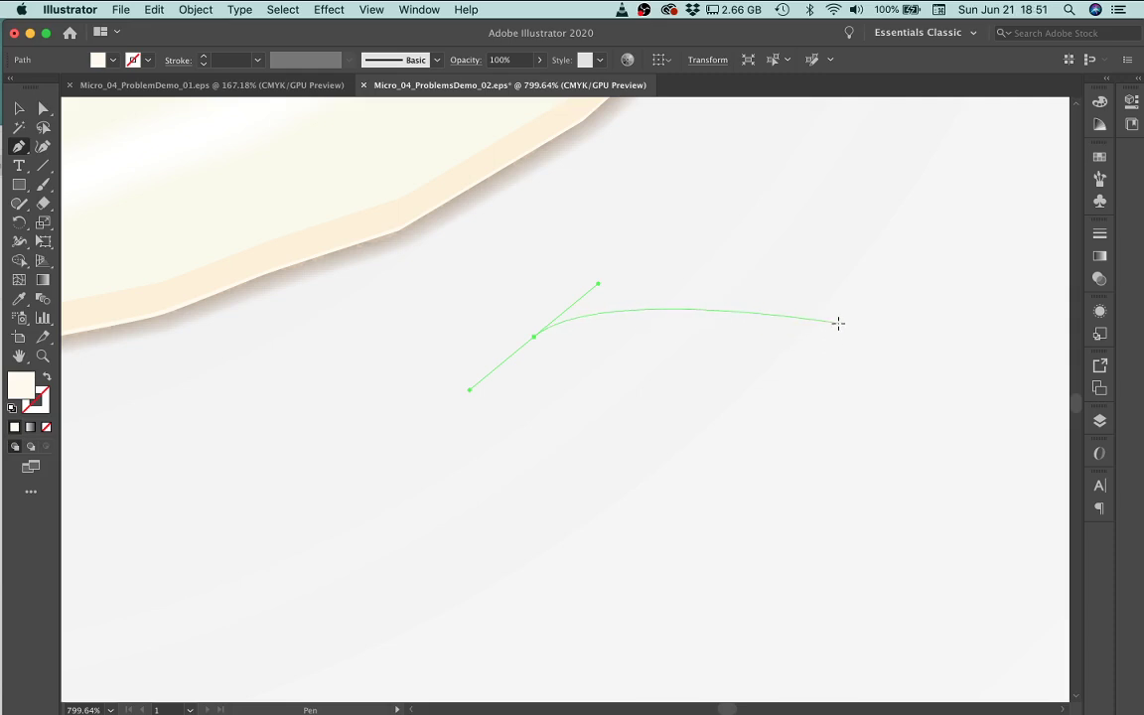
left_click_drag(838, 323, 914, 393)
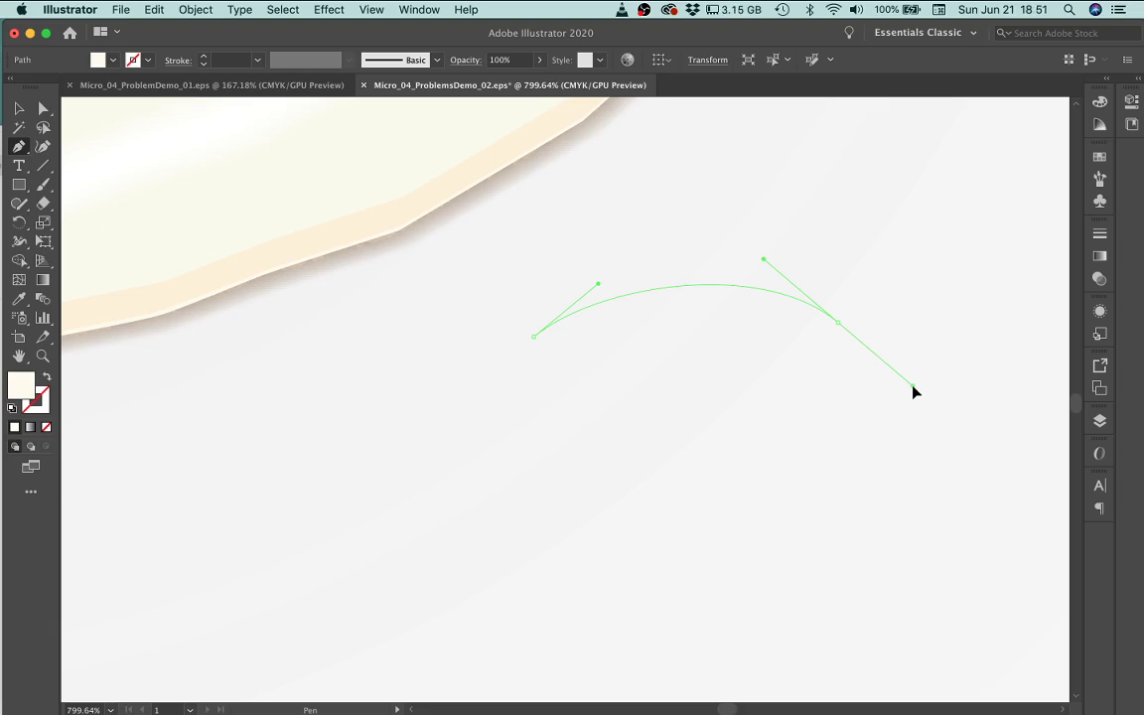
mouse_move(913, 387)
left_mouse_down()
mouse_move(922, 411)
mouse_move(881, 380)
mouse_move(854, 389)
mouse_move(879, 379)
mouse_move(907, 395)
left_mouse_up()
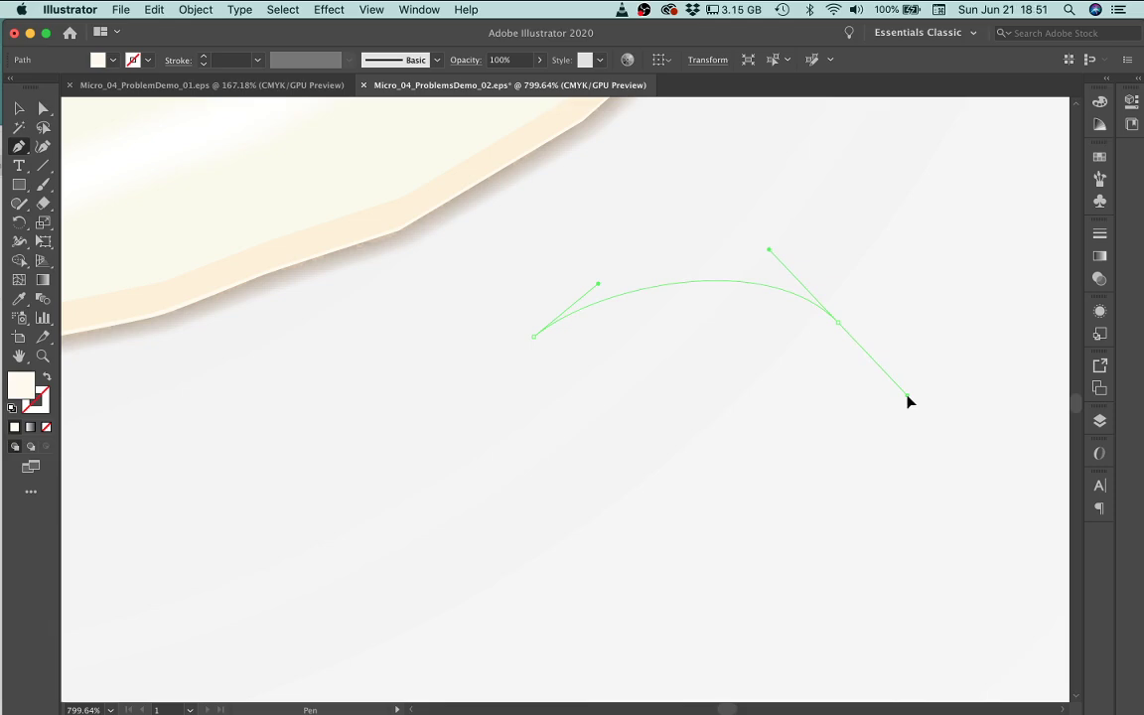
left_click_drag(907, 400, 907, 397)
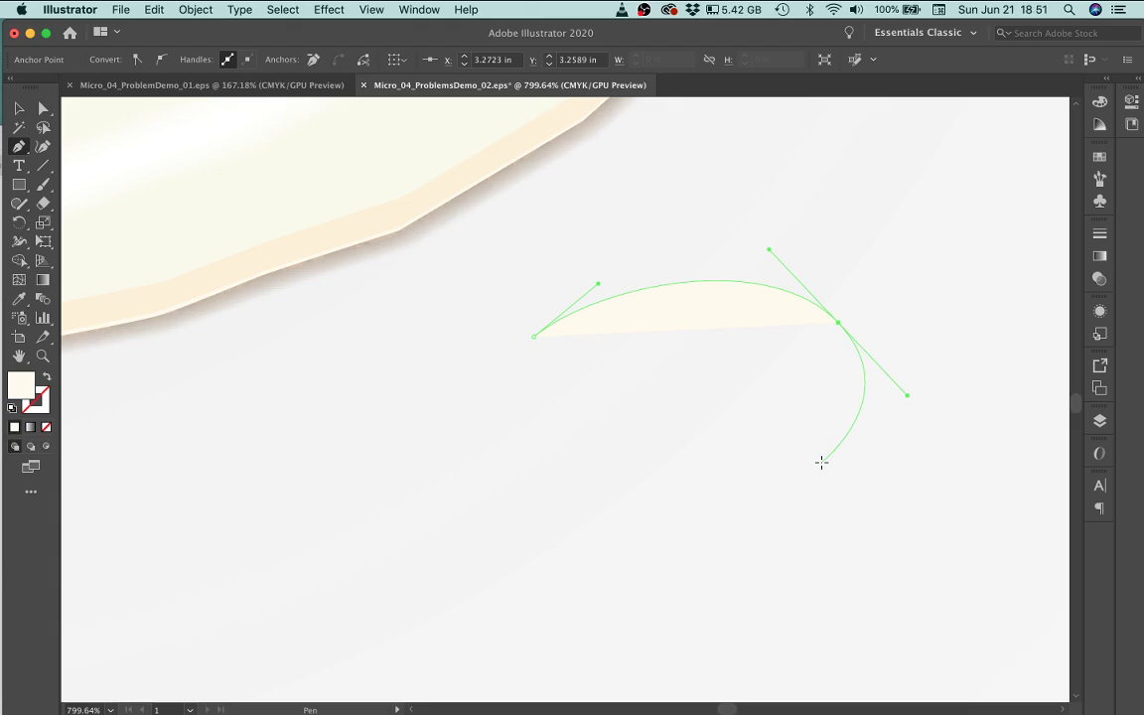
left_click_drag(822, 462, 453, 454)
left_click_drag(440, 411, 474, 371)
key("super+j")
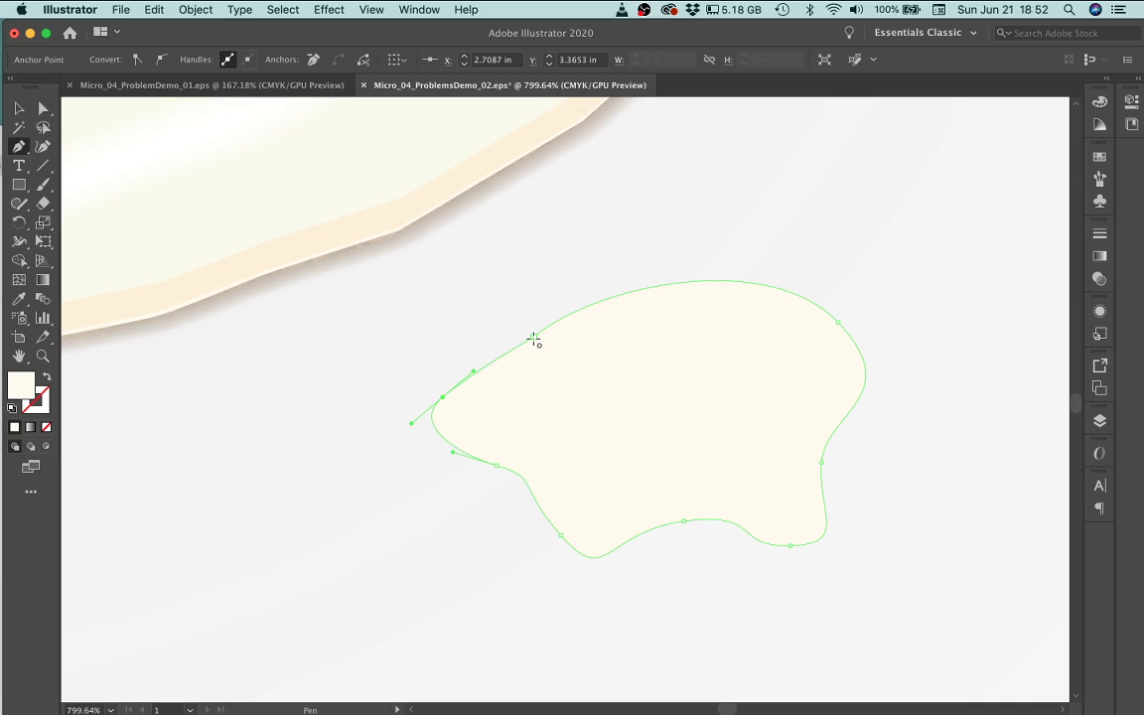
left_click_drag(534, 340, 561, 291)
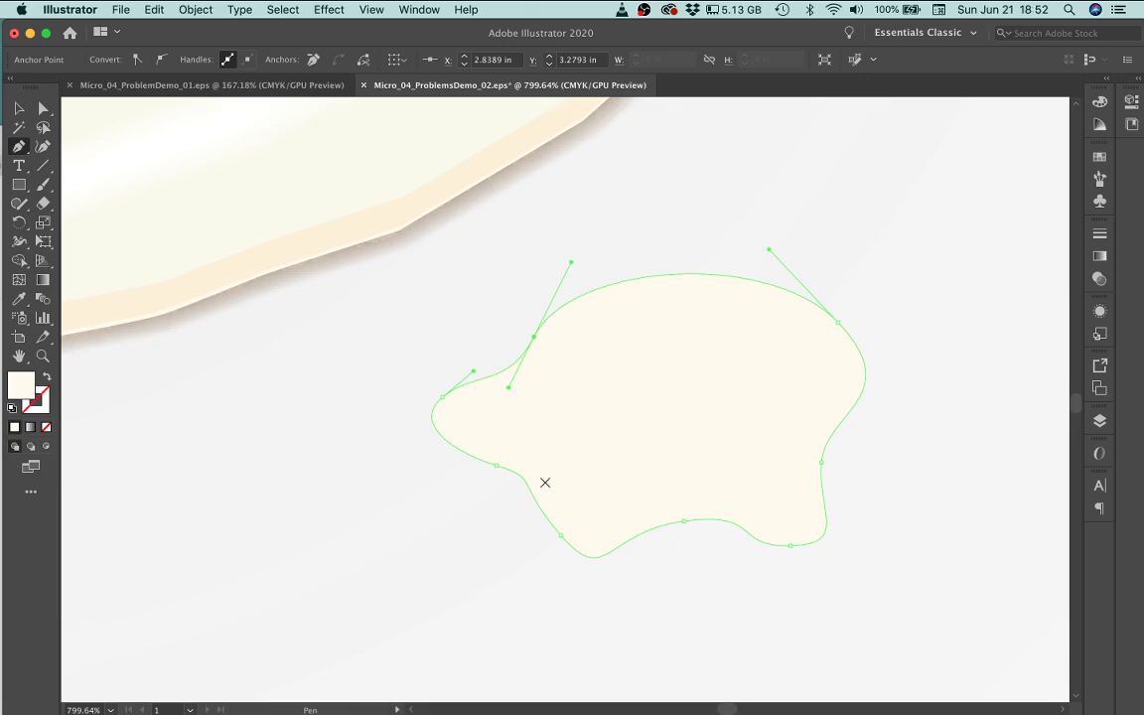
Convert the corner anchor at the bend of the outermost egg-white outline to a smooth point, with direction handles following the edge.
left_click_drag(534, 319, 692, 541)
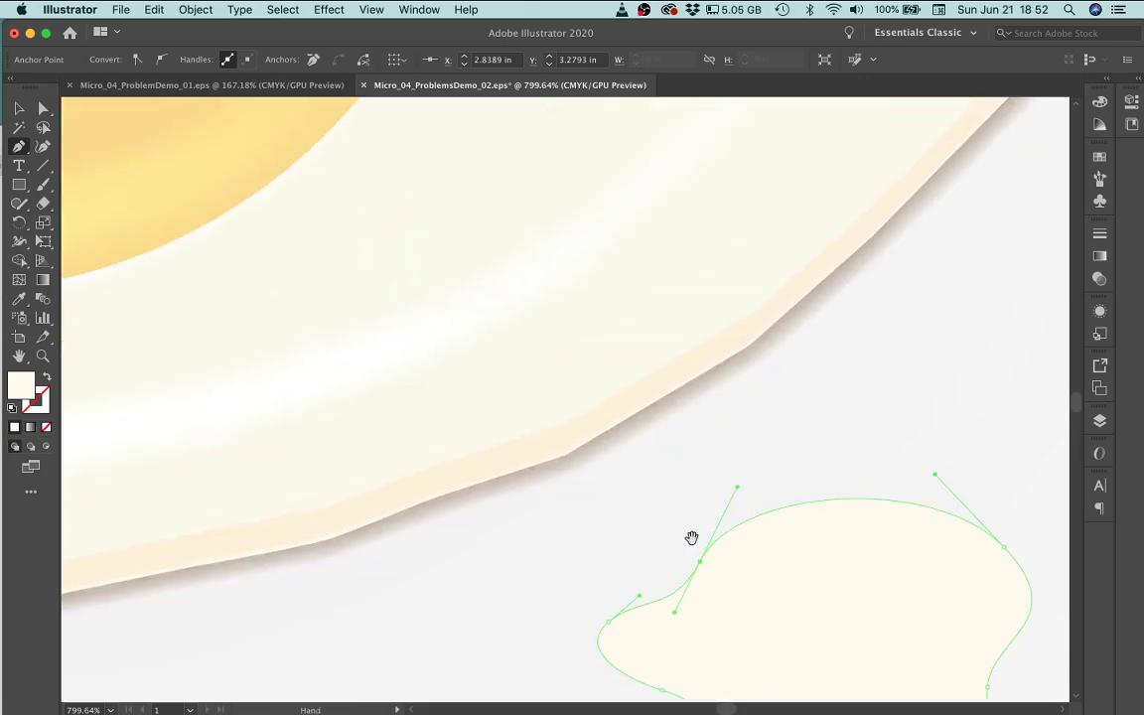
left_click_drag(837, 539, 782, 427)
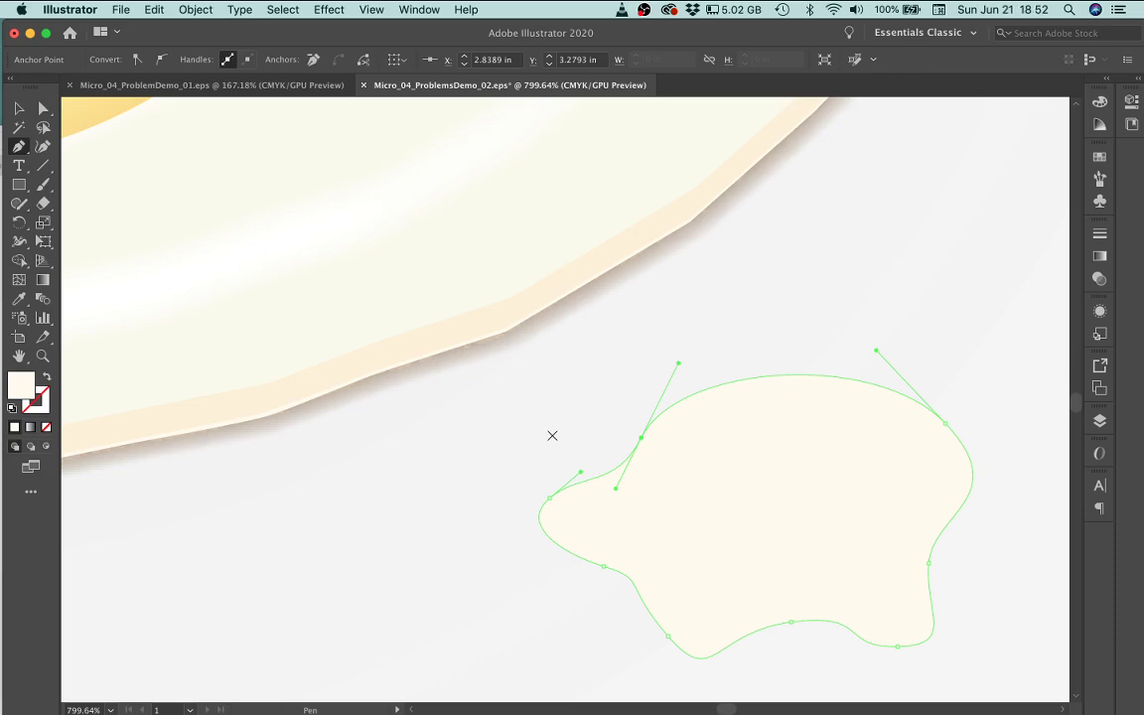
left_click_drag(497, 314, 671, 464)
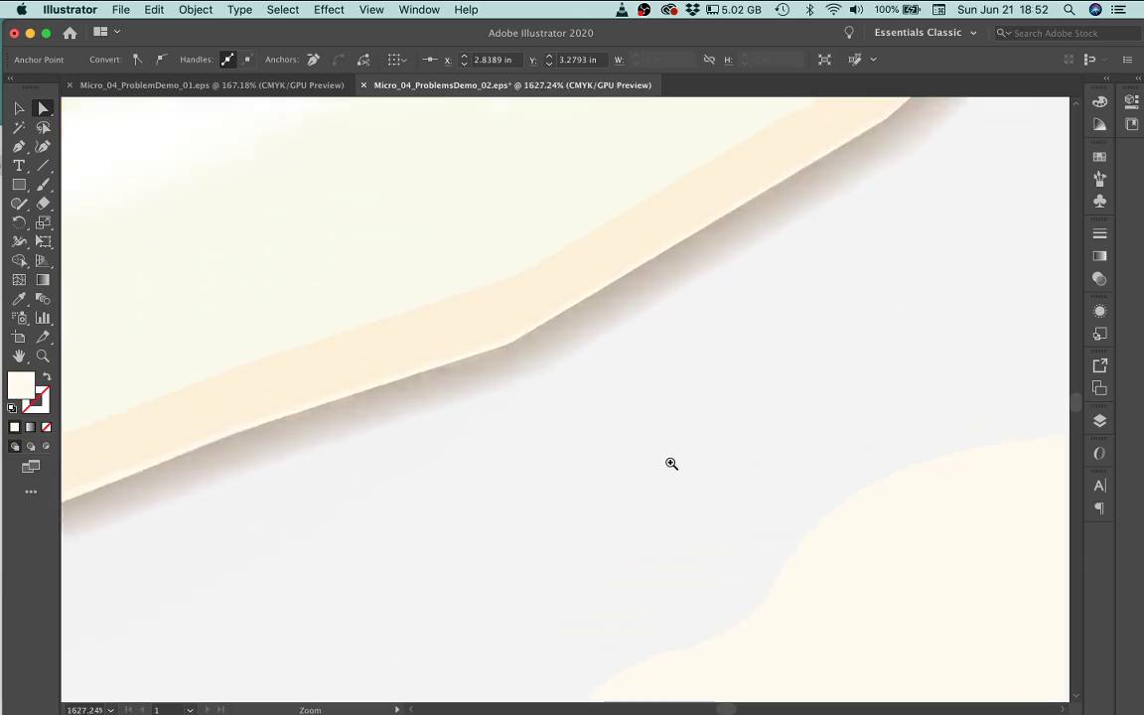
left_click_drag(649, 419, 692, 460)
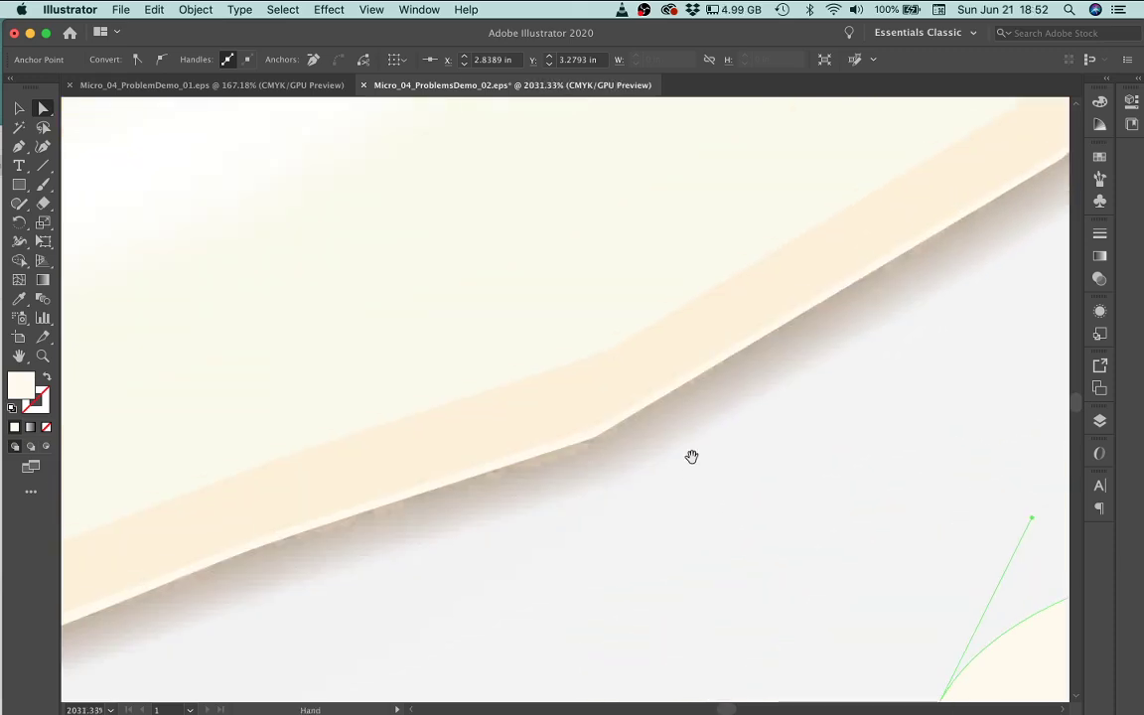
left_click(595, 439)
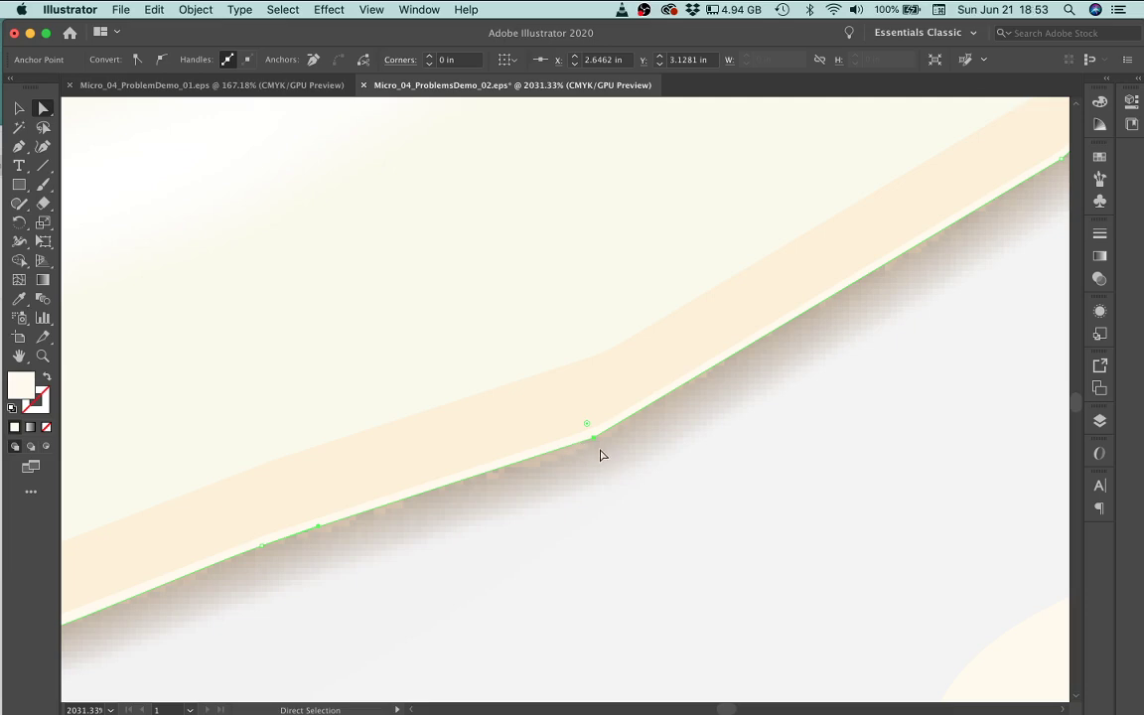
key("super")
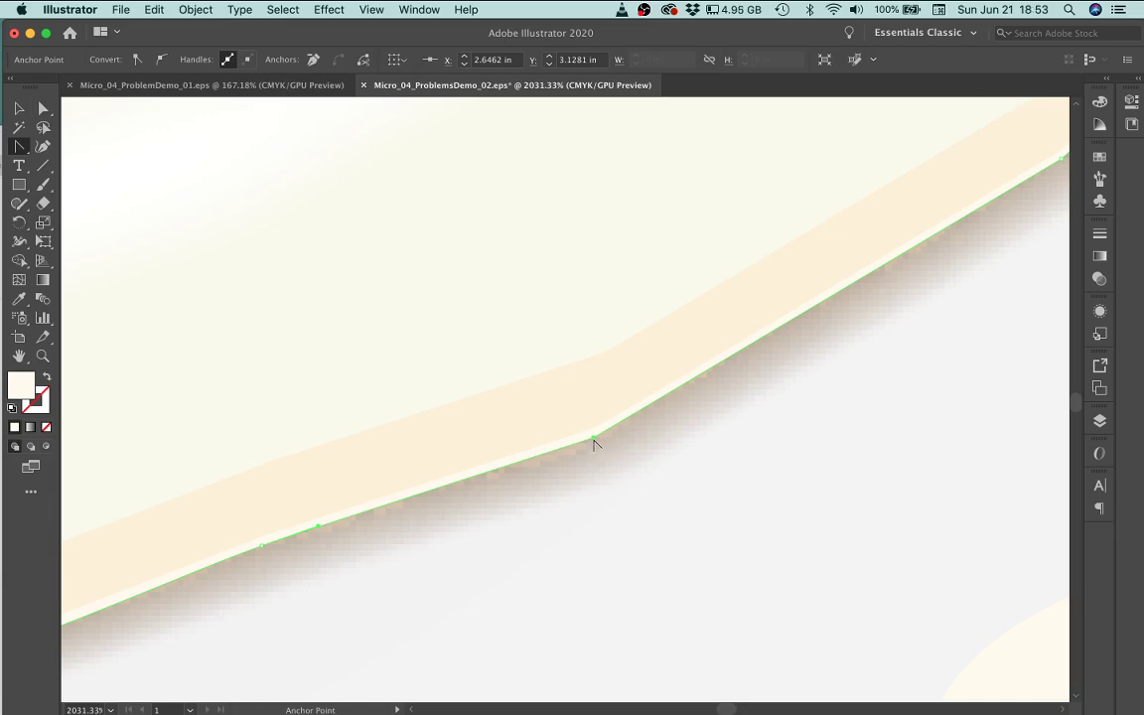
left_click_drag(594, 439, 330, 538)
left_click_drag(468, 500, 465, 507)
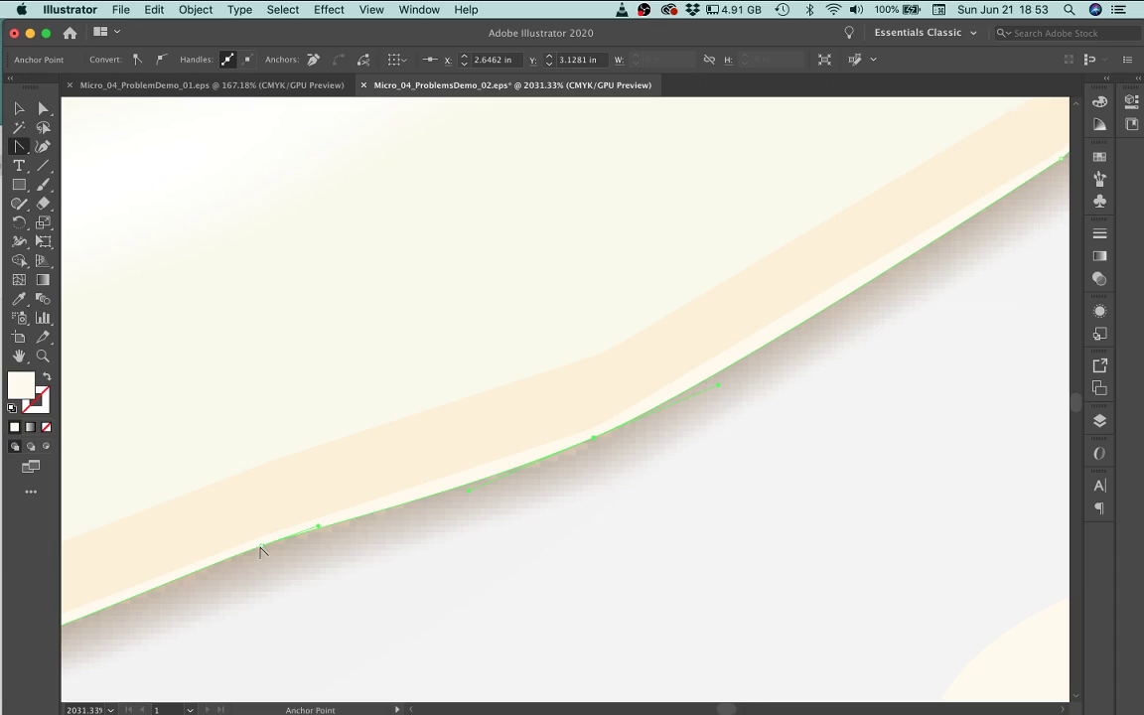
Convert three more corner anchors along the lower-right edge of the outermost egg-white outline to smooth points, with handles following the edge.
left_click_drag(263, 551, 179, 580)
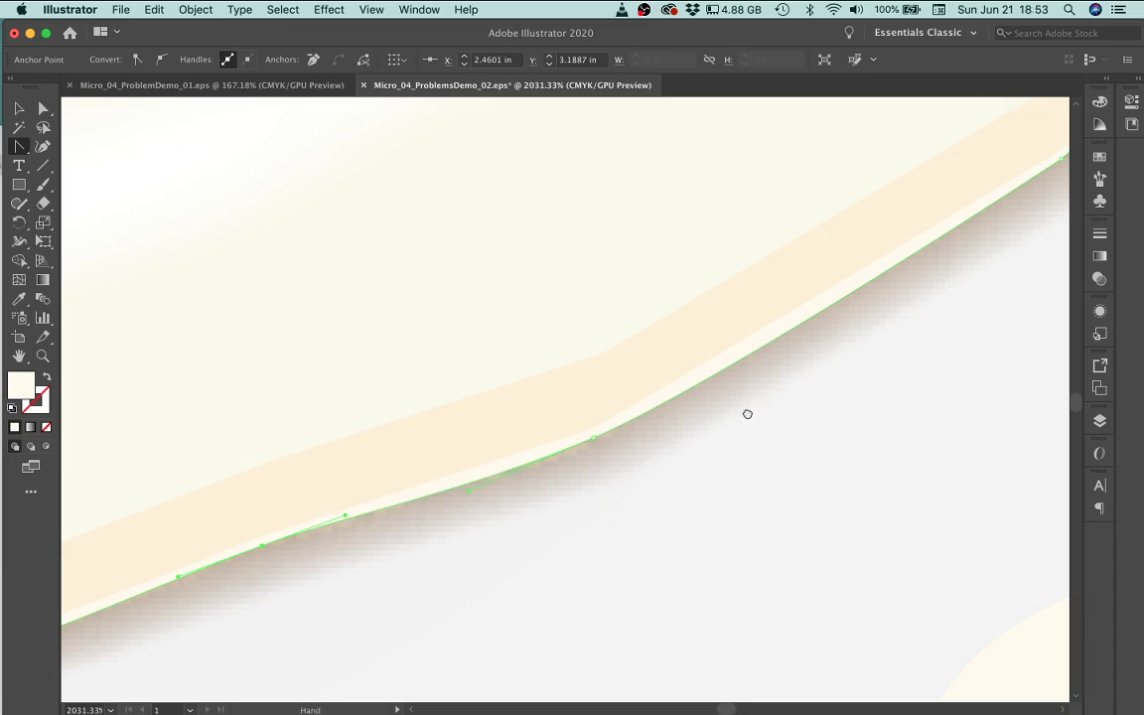
left_click_drag(746, 414, 451, 520)
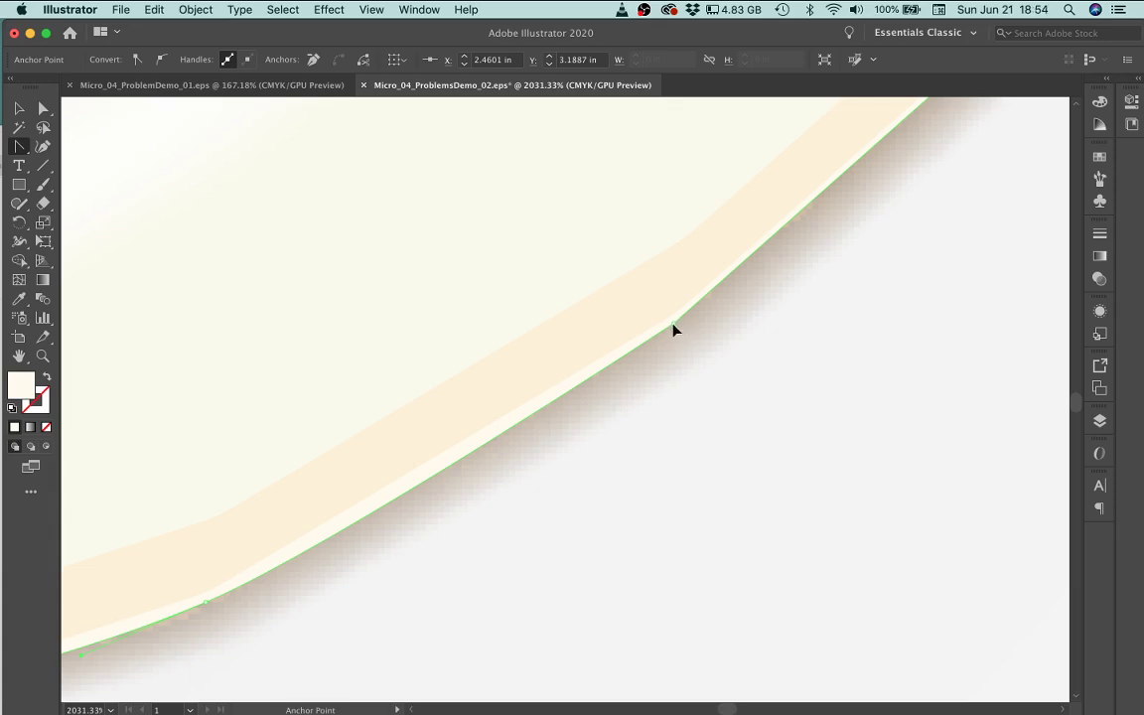
left_click_drag(673, 329, 562, 437)
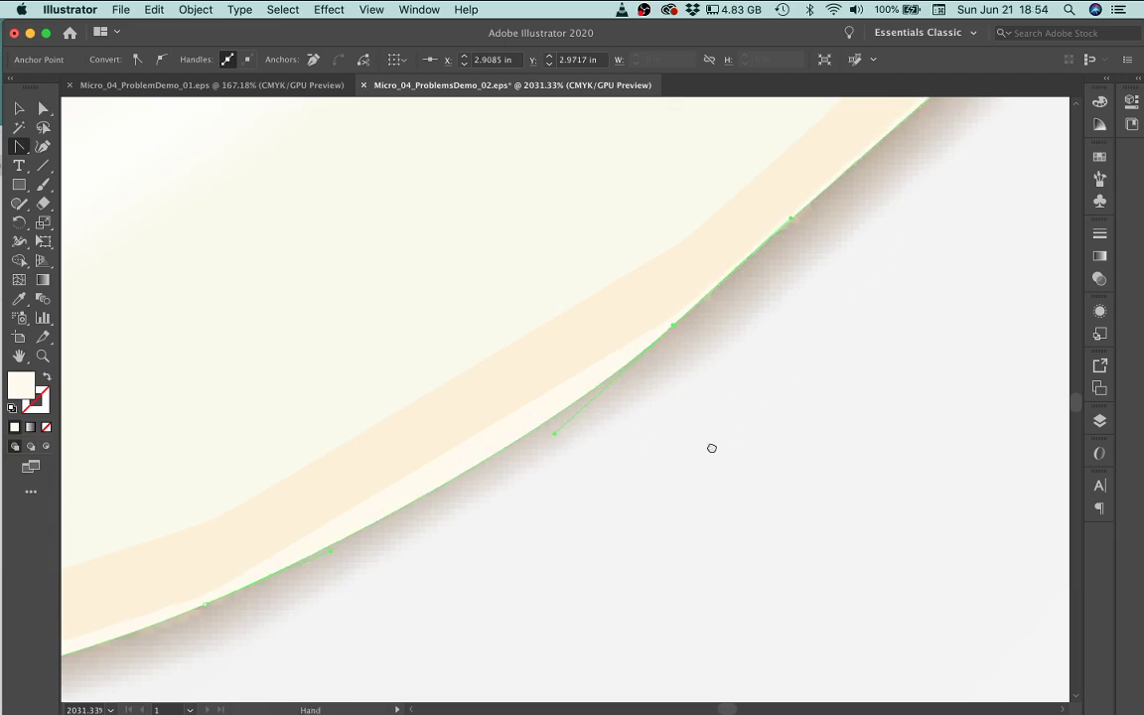
left_click_drag(710, 447, 531, 534)
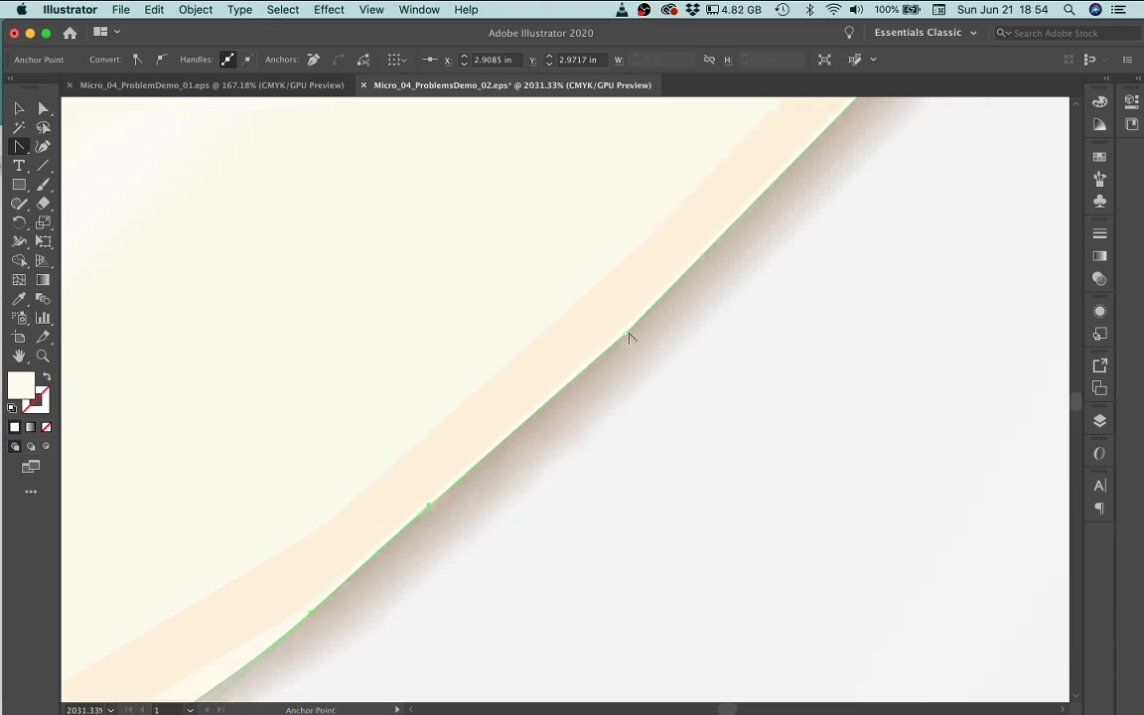
left_click_drag(626, 336, 561, 400)
Convert the corner anchor at the sharp bend on the outline's right side to a smooth point with long direction handles.
key("space")
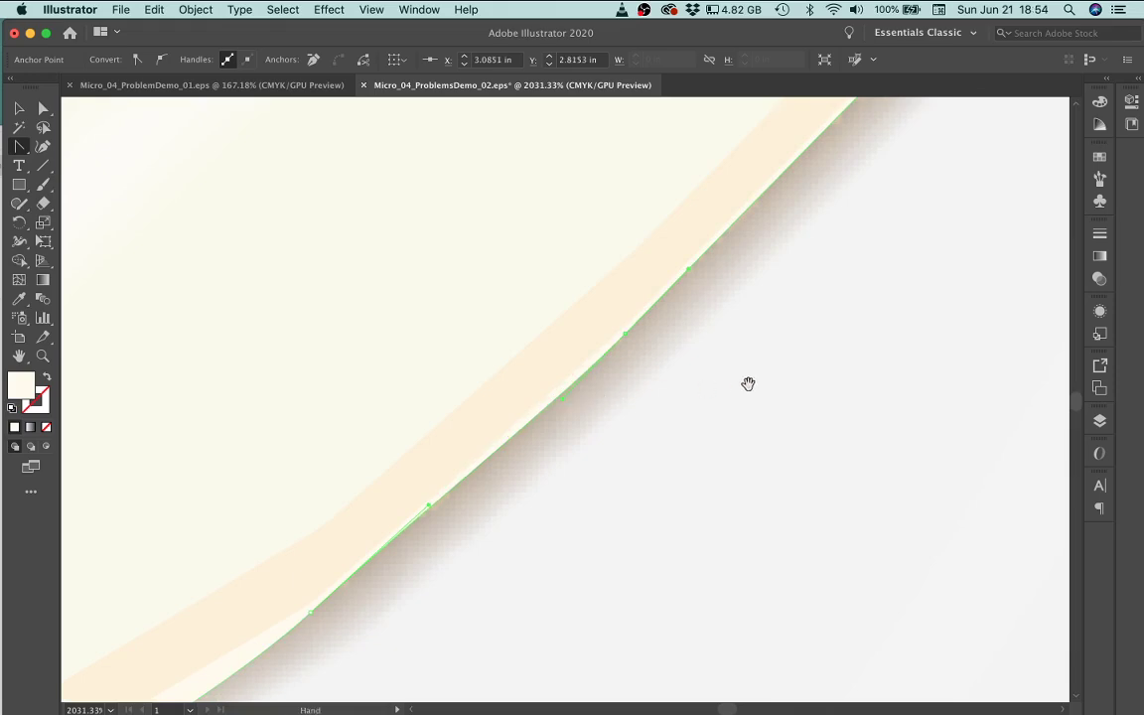
left_click_drag(832, 291, 514, 567)
left_click_drag(823, 211, 721, 345)
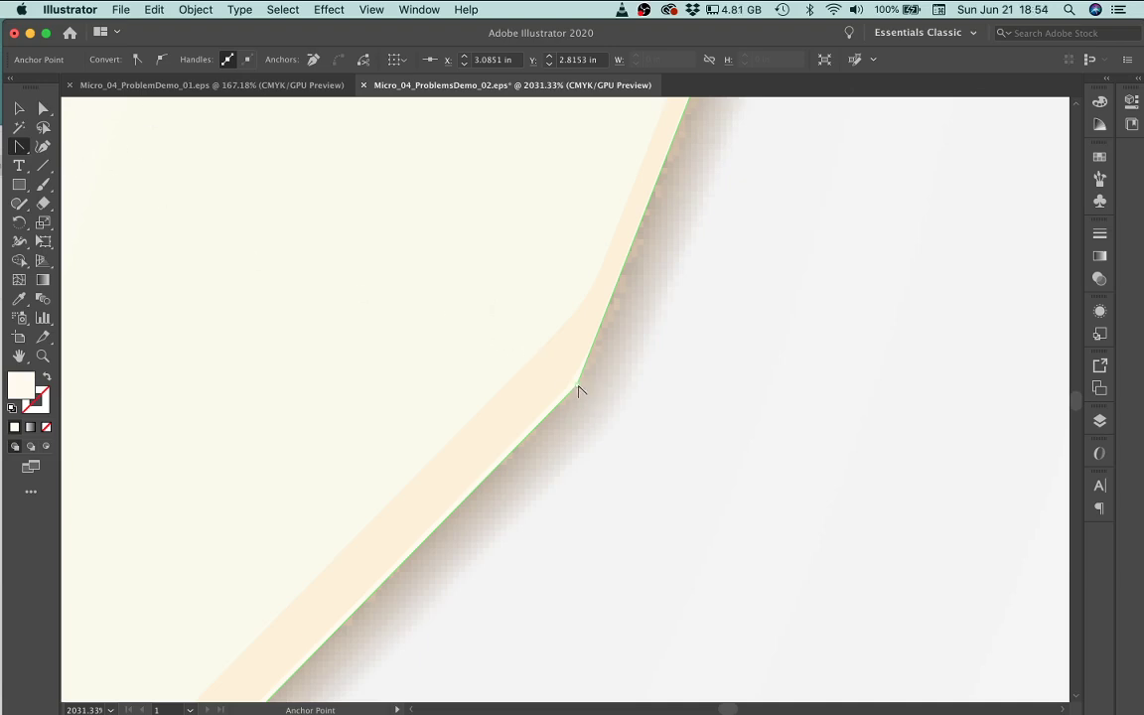
left_click_drag(578, 385, 572, 395)
left_click_drag(486, 518, 487, 514)
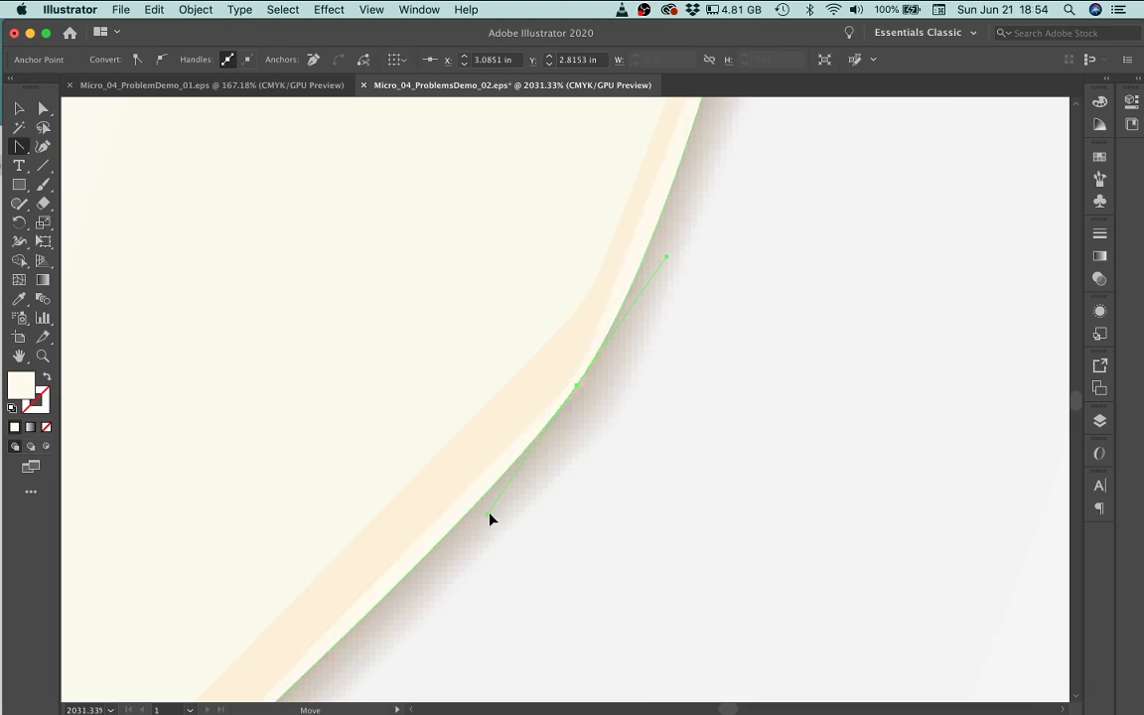
Examine the whole egg outline and its anchor points at a wider view.
left_click(621, 442)
left_click(534, 383, "alt")
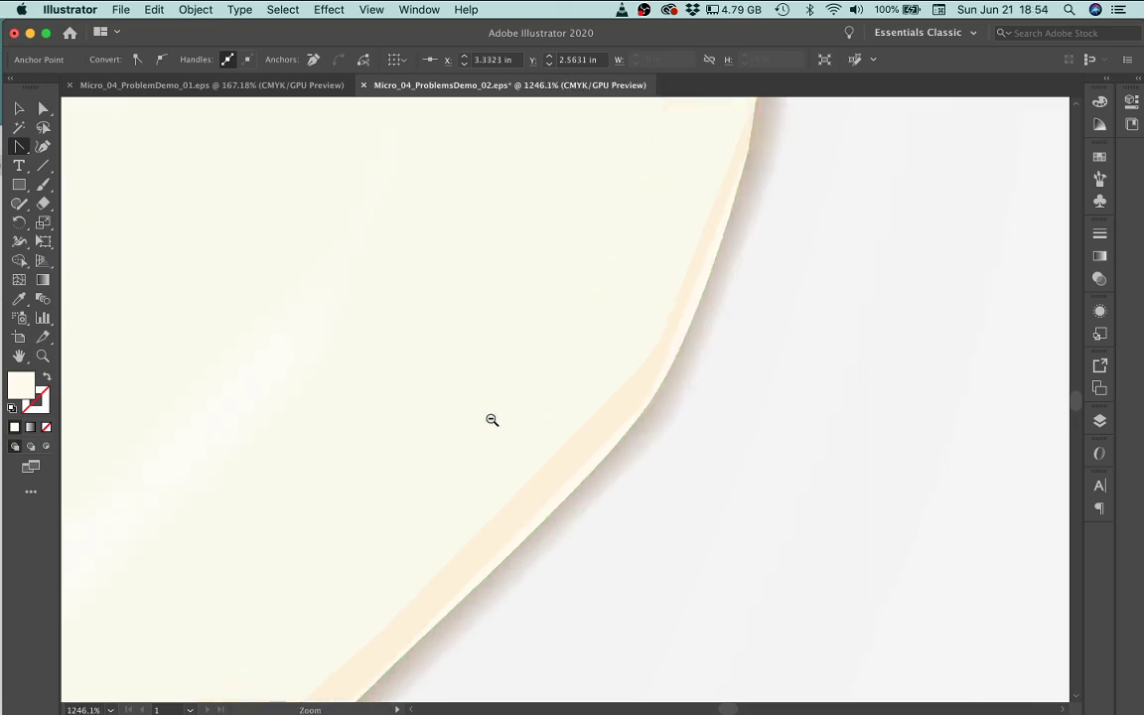
left_click(432, 413, "alt")
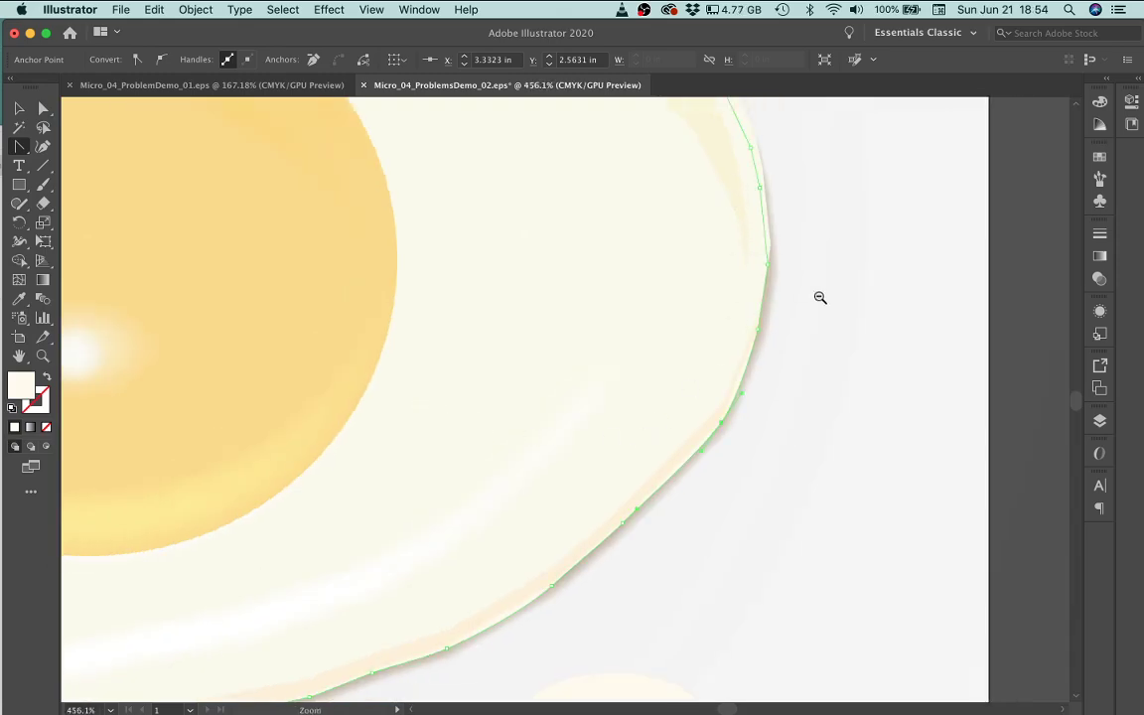
left_click(784, 336, "alt")
left_click(538, 291, "alt")
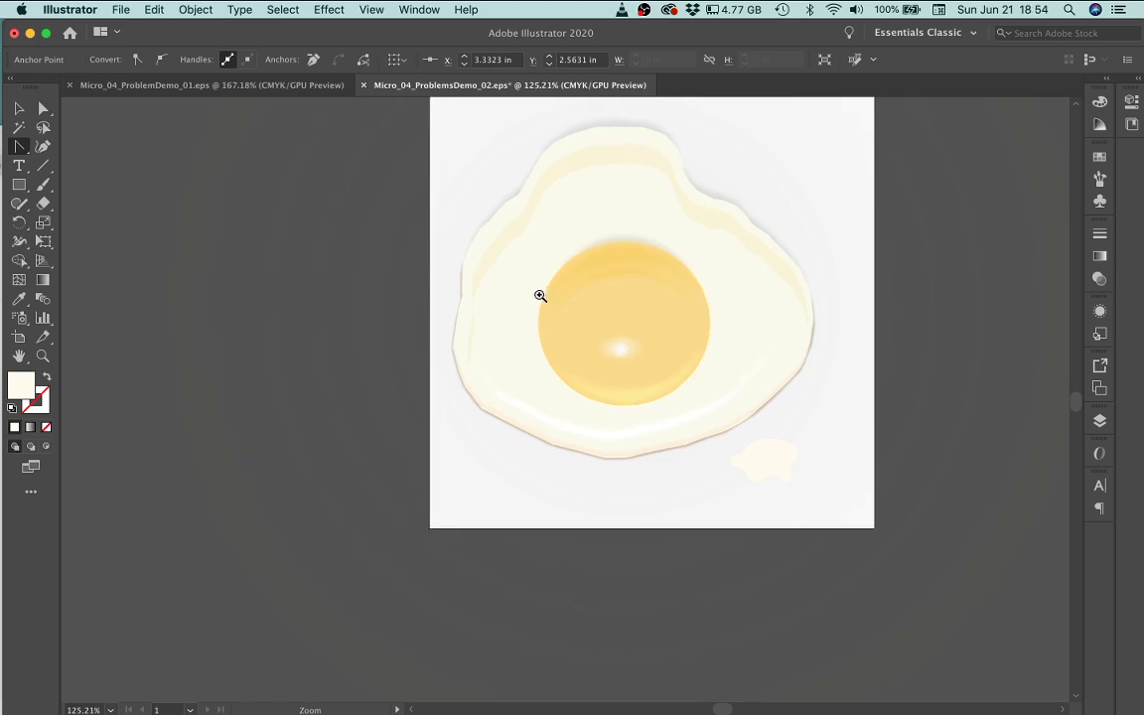
left_click_drag(538, 296, 641, 225)
scroll(710, 331, "up", 5)
scroll(709, 331, "left", 3)
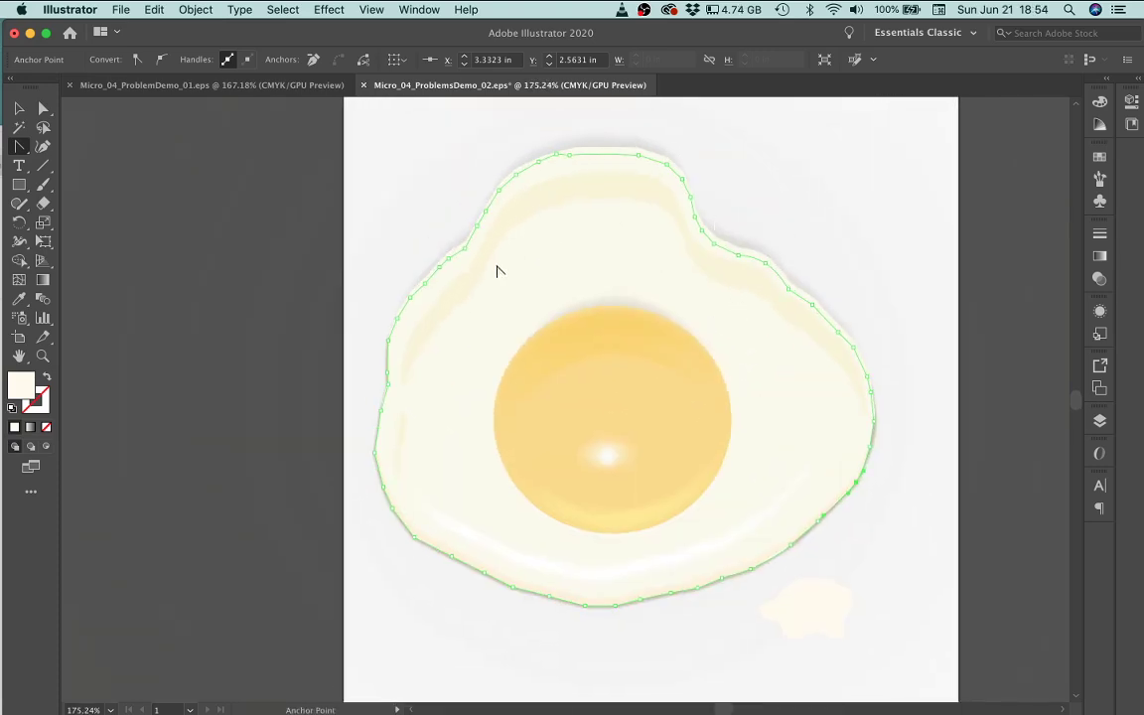
Delete three redundant anchor points from the upper-left stretch of the outermost egg-white outline.
left_click(437, 256)
left_click(674, 364)
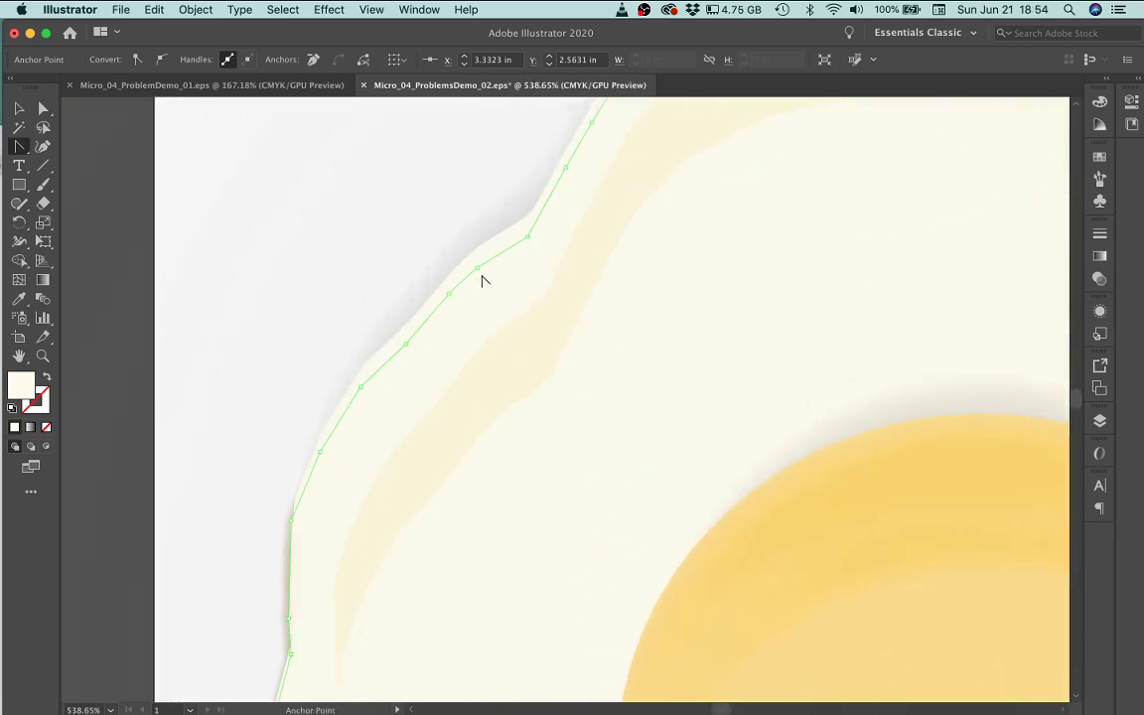
left_click(637, 374)
left_click(635, 373, "alt")
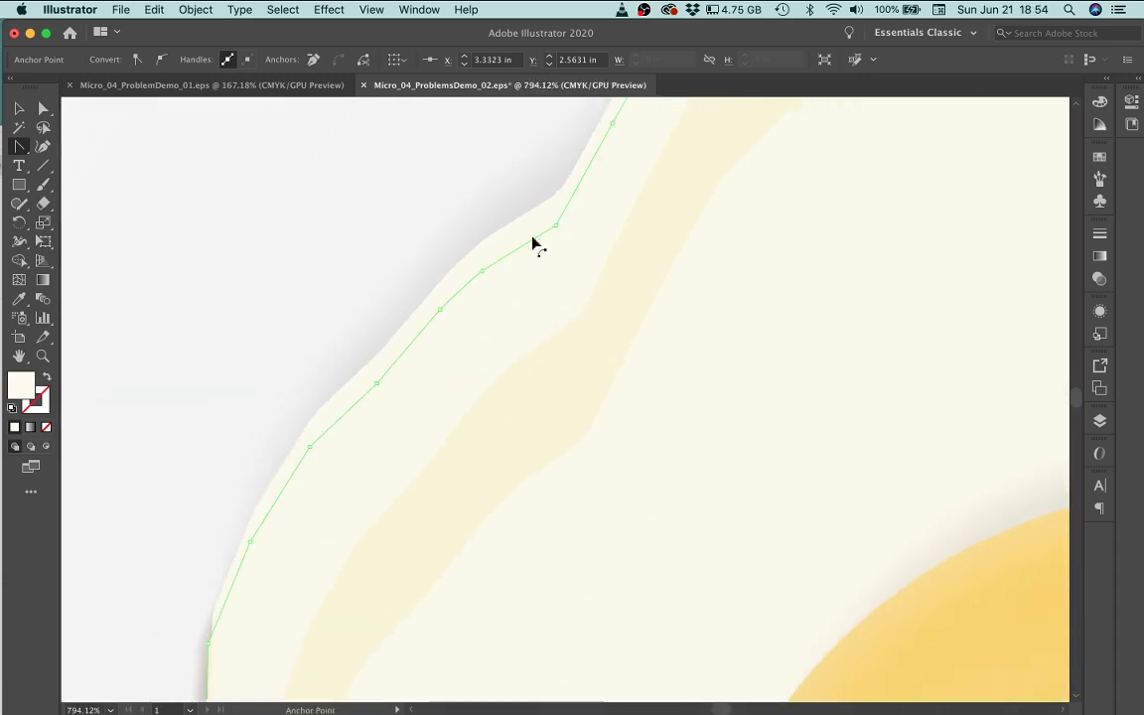
left_click(559, 233)
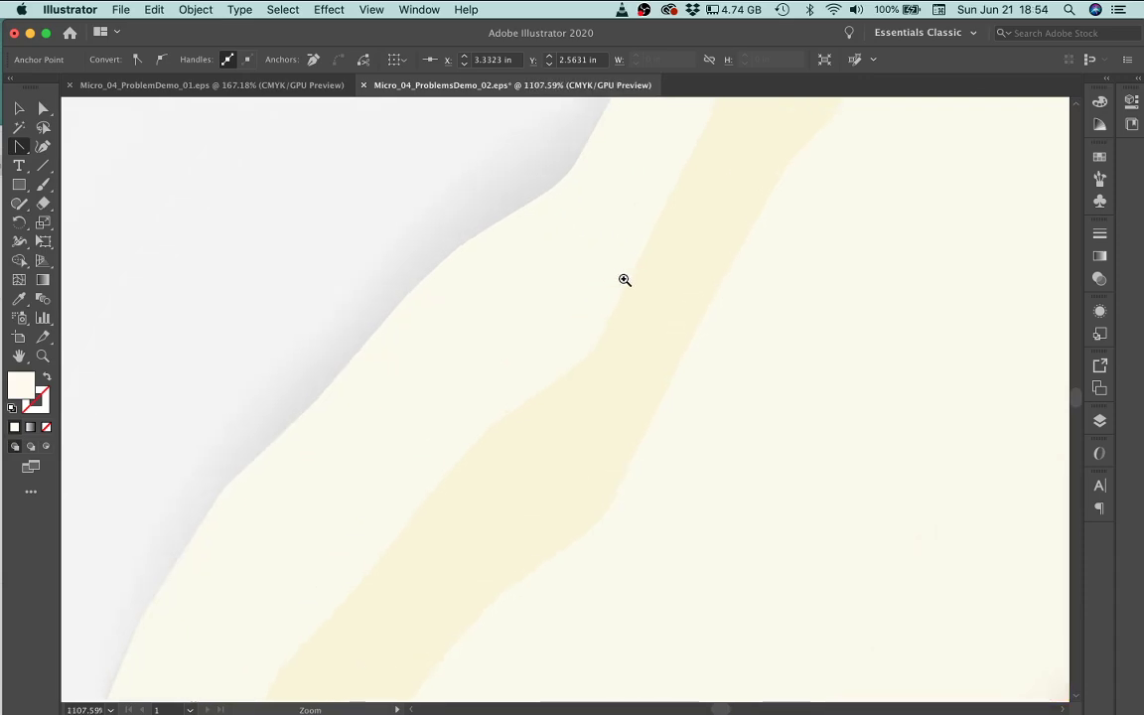
scroll(664, 309, "left", 3)
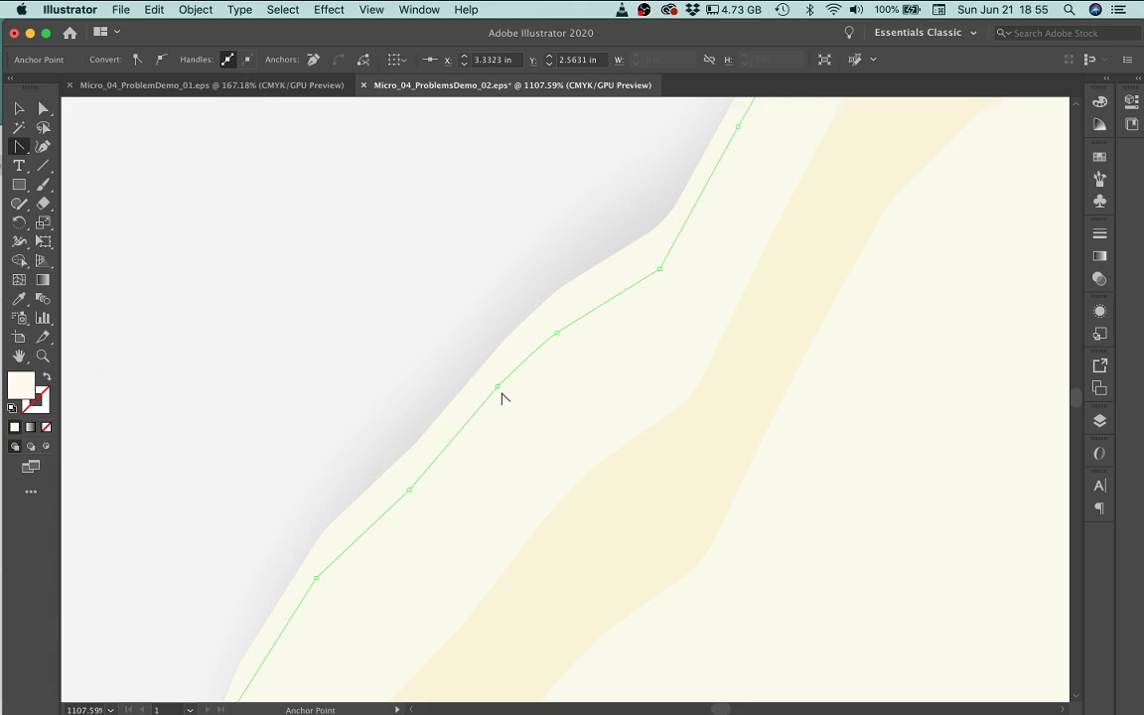
key("minus")
left_click(498, 387)
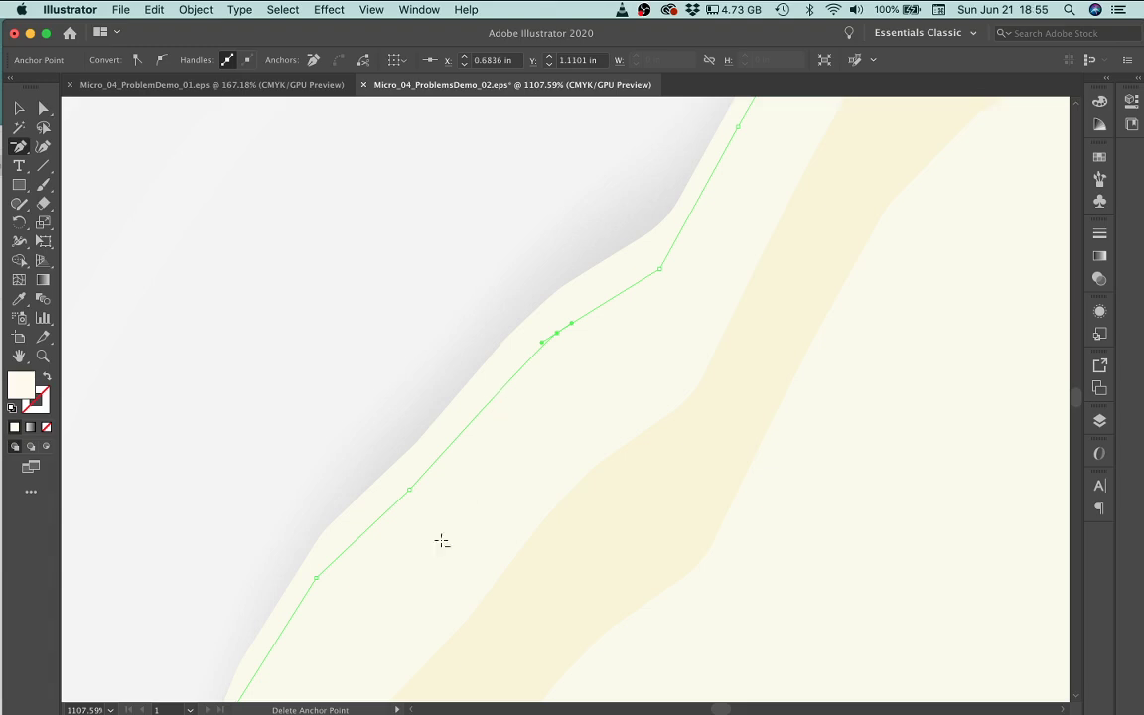
left_click(410, 490)
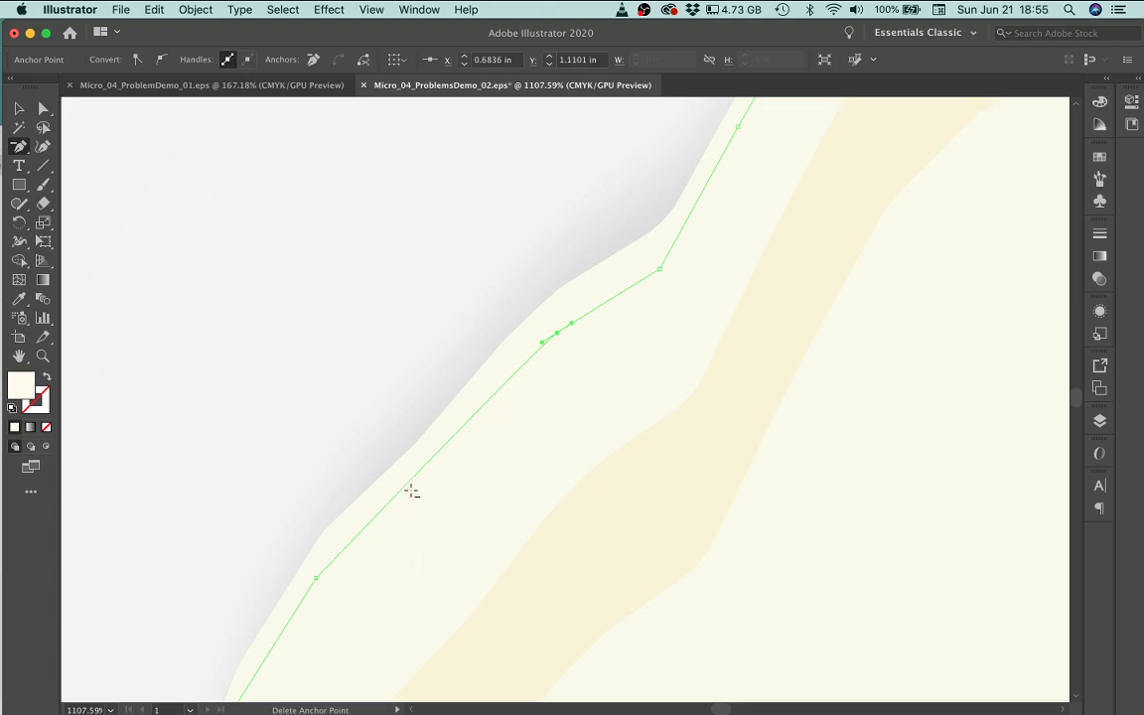
left_click(558, 335)
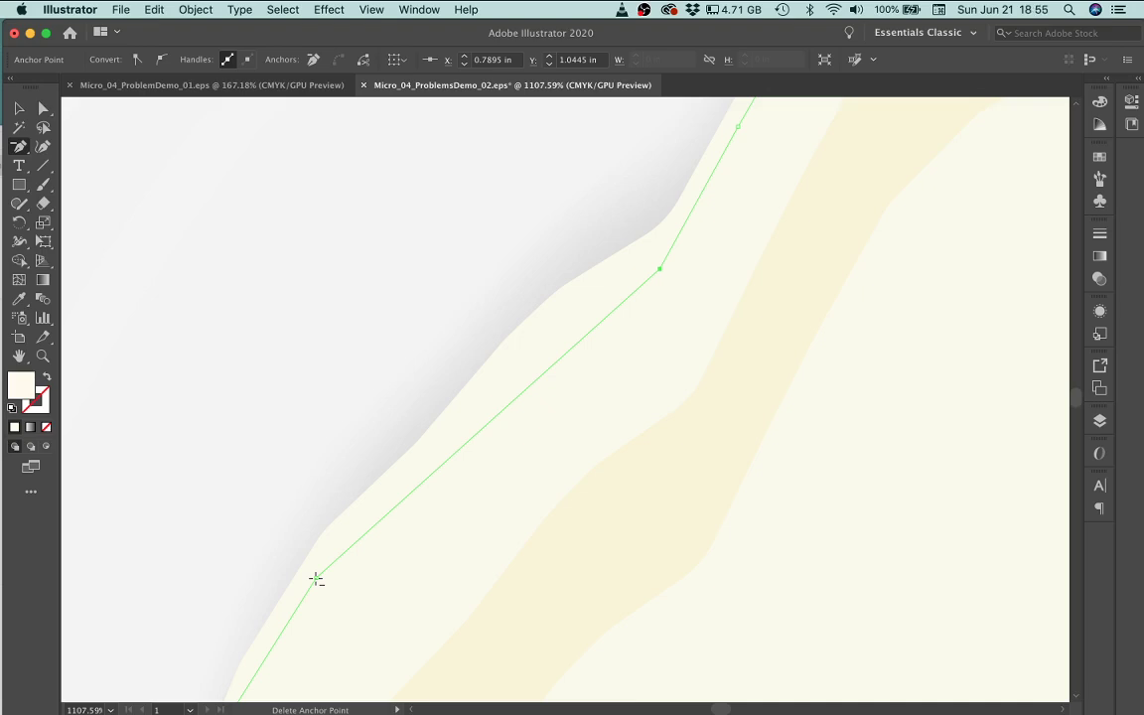
Convert the two corner anchors at the ends of the thinned upper-left stretch to smooth points with direction handles along the contour.
key("shift+c")
left_click_drag(316, 580, 372, 498)
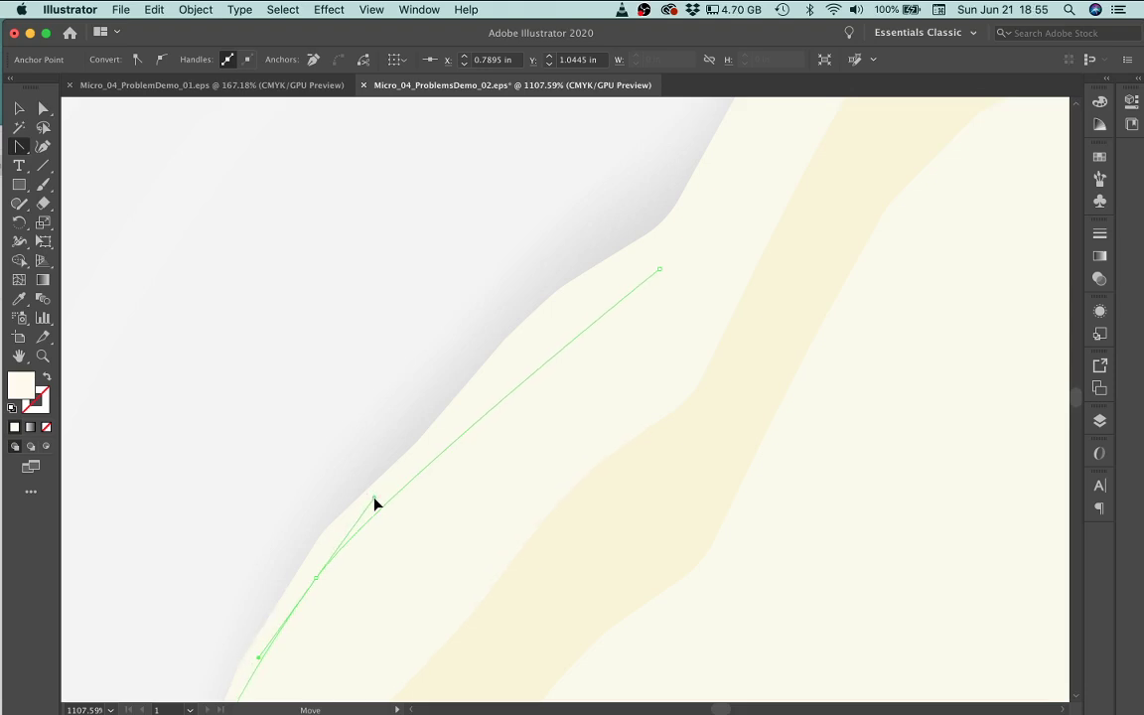
left_click_drag(659, 268, 722, 233)
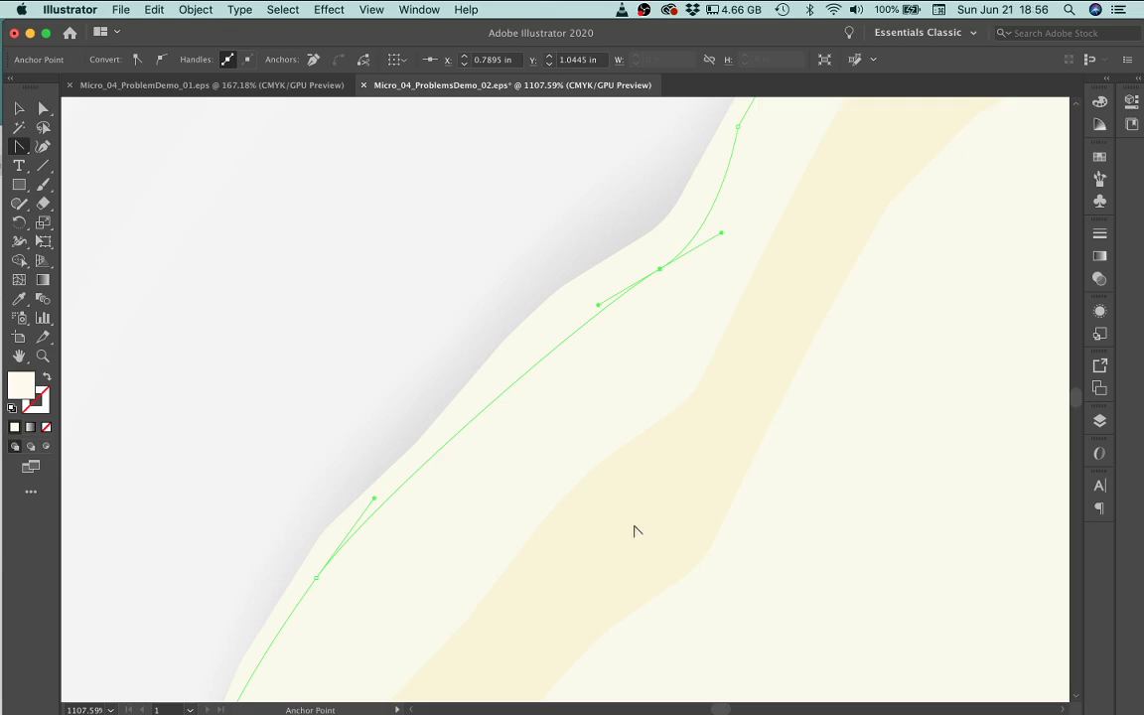
Select the inner egg-white path bordering the peach band along the egg's lower edge with the Direct Selection tool.
key("super+space")
left_click_drag(569, 505, 702, 575)
left_click_drag(579, 444, 439, 354)
left_click_drag(723, 489, 442, 360)
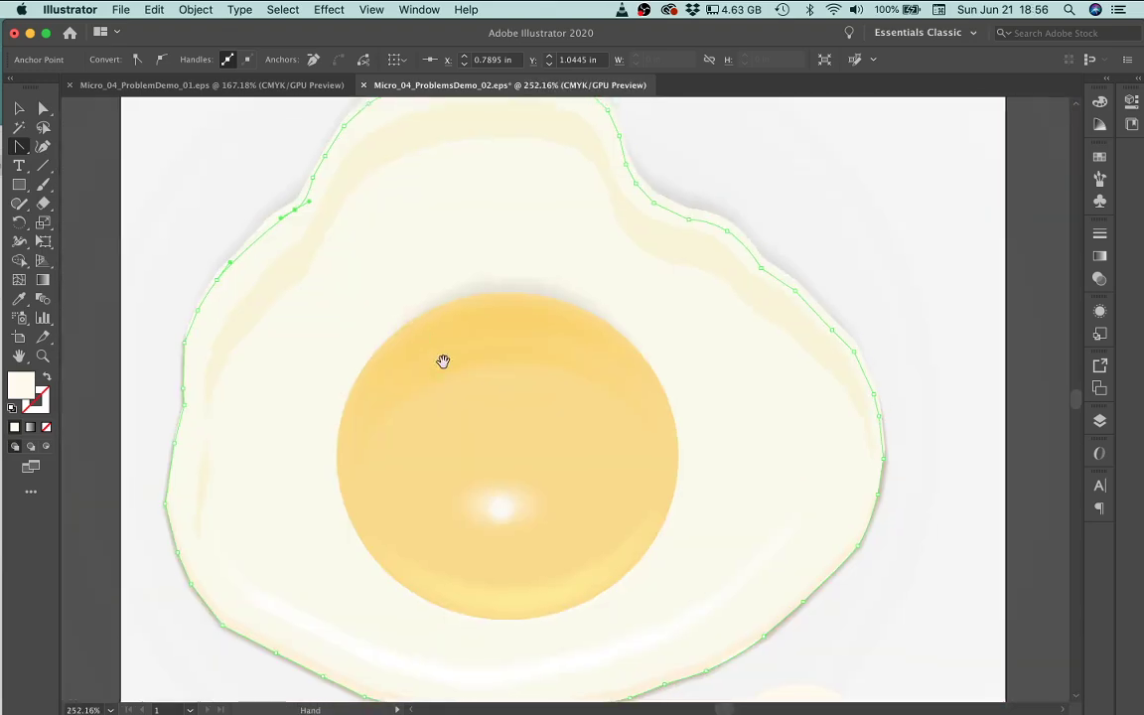
left_click_drag(572, 536, 565, 339)
left_click_drag(569, 465, 938, 623)
left_click_drag(718, 438, 813, 506)
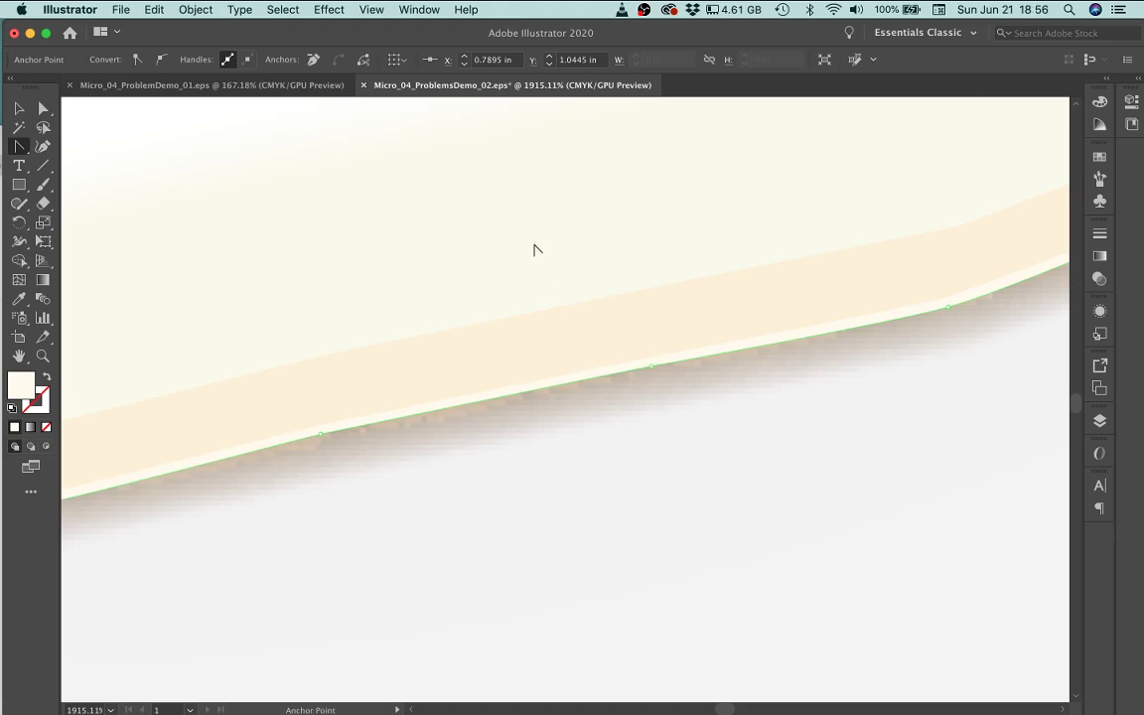
key("a")
left_click(591, 271)
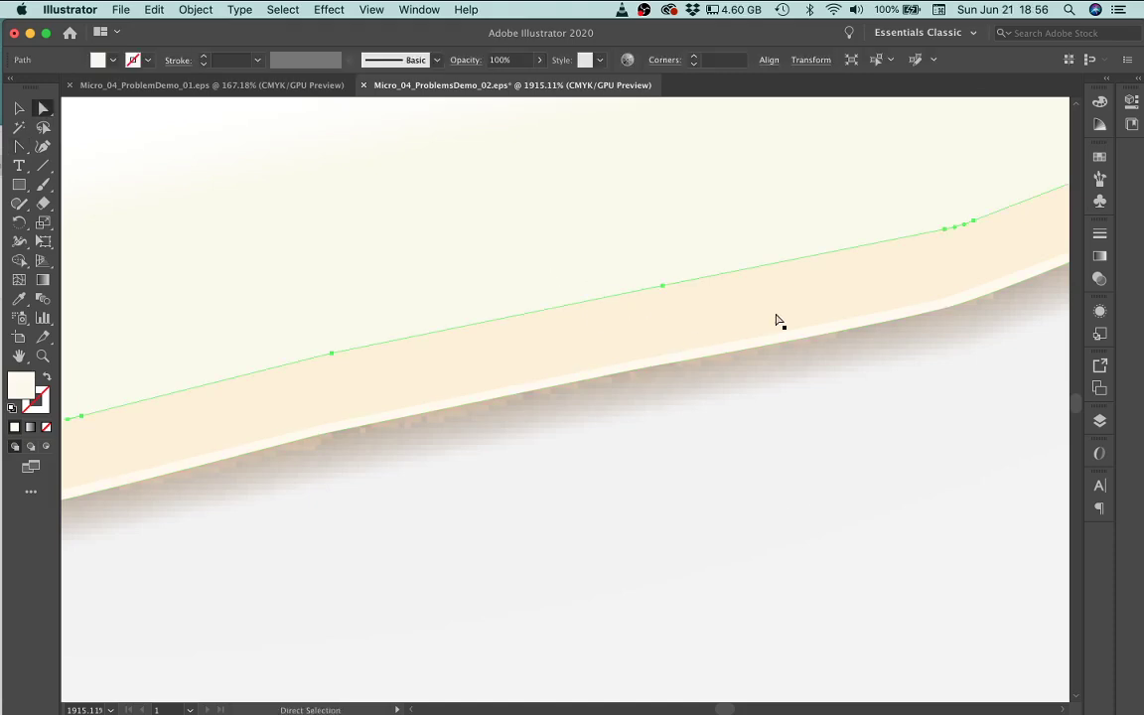
left_click_drag(835, 284, 462, 395)
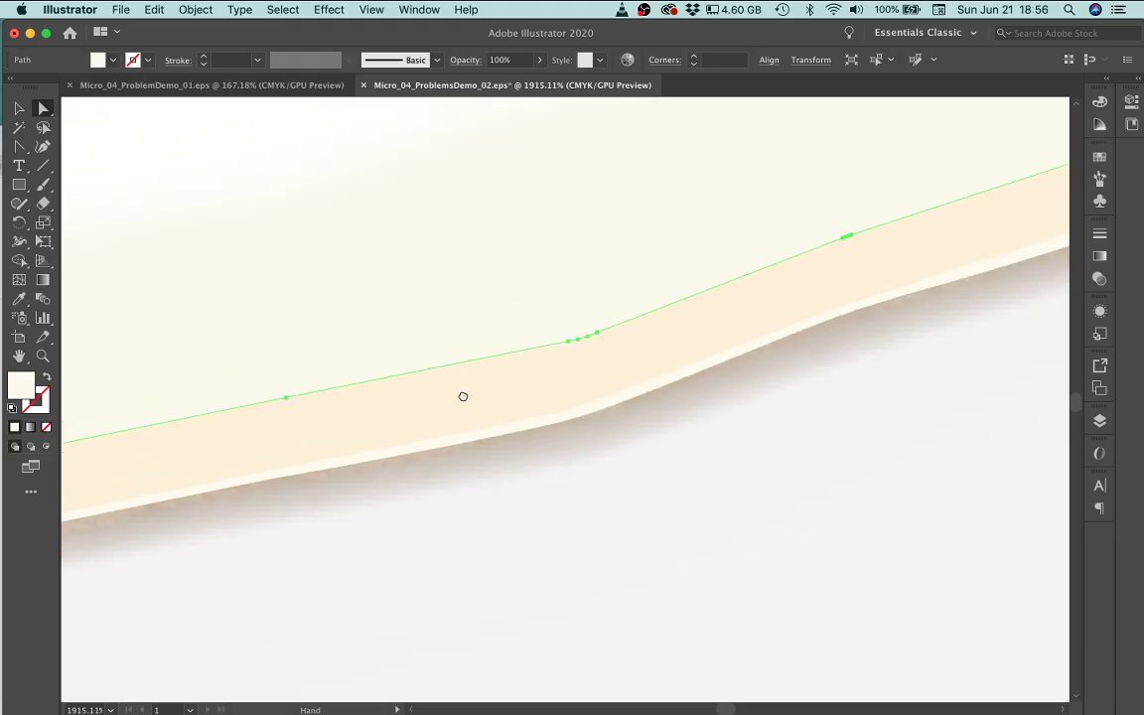
left_click_drag(689, 375, 800, 439)
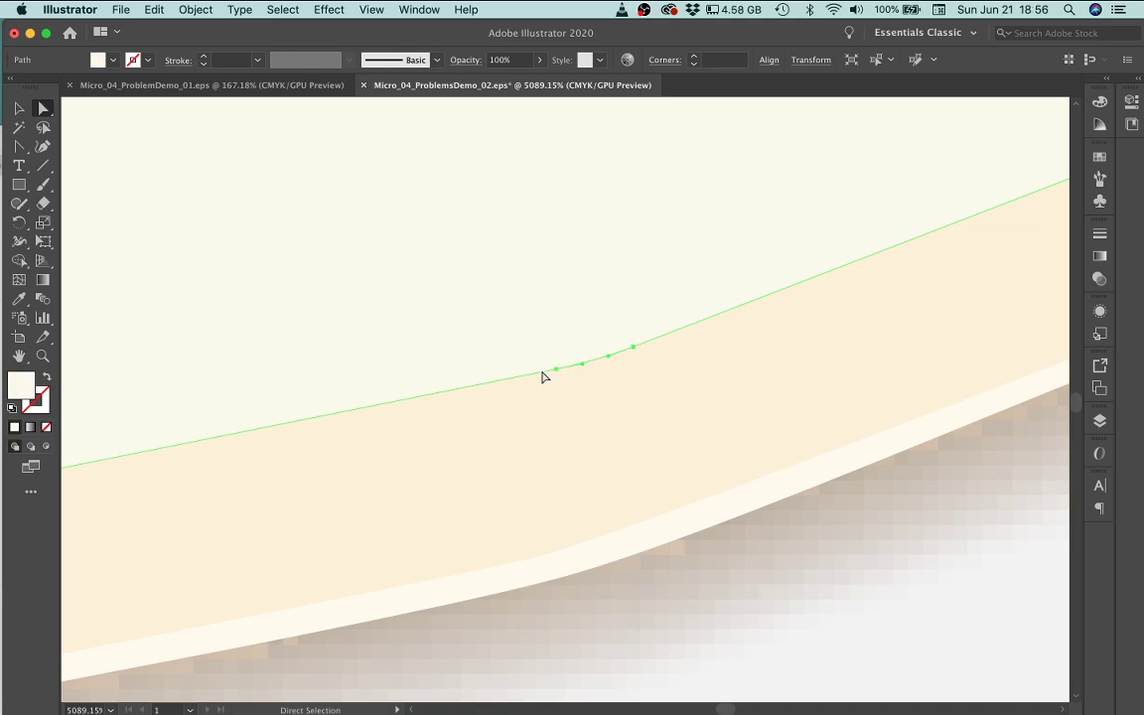
Delete the redundant right-hand anchor at the bend of the inner egg-white path and convert the remaining anchor to a smooth point.
mouse_move(584, 370)
left_mouse_down()
mouse_move(589, 382)
mouse_move(591, 372)
left_mouse_up()
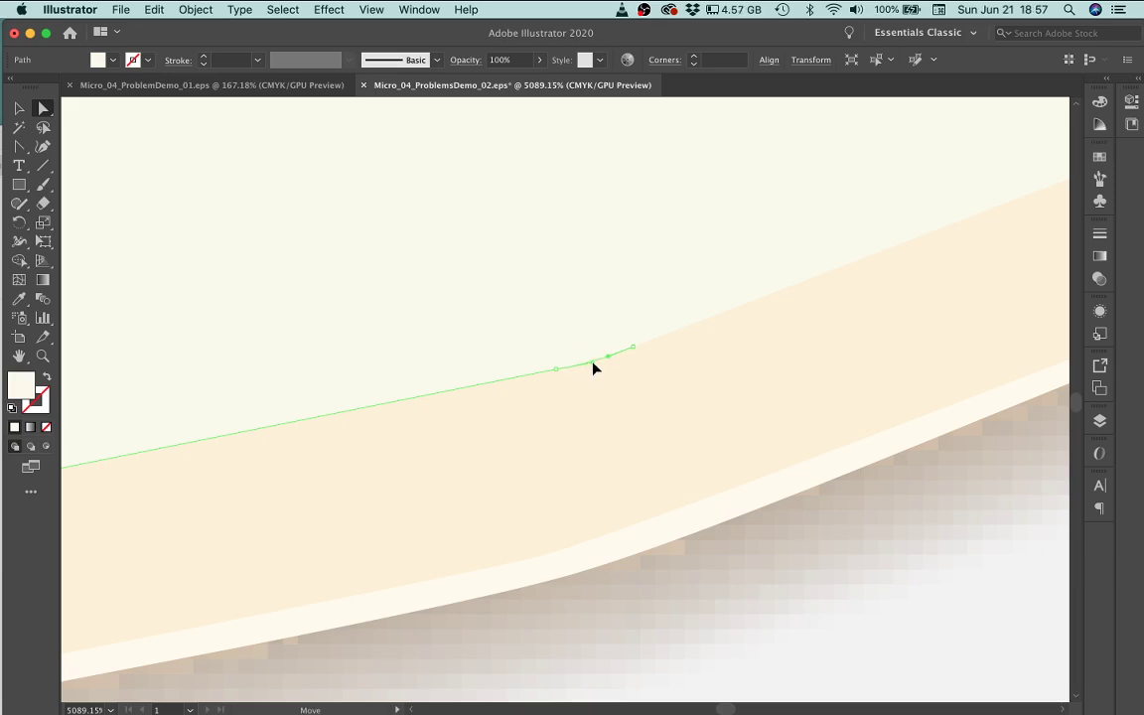
left_click_drag(593, 368, 593, 359)
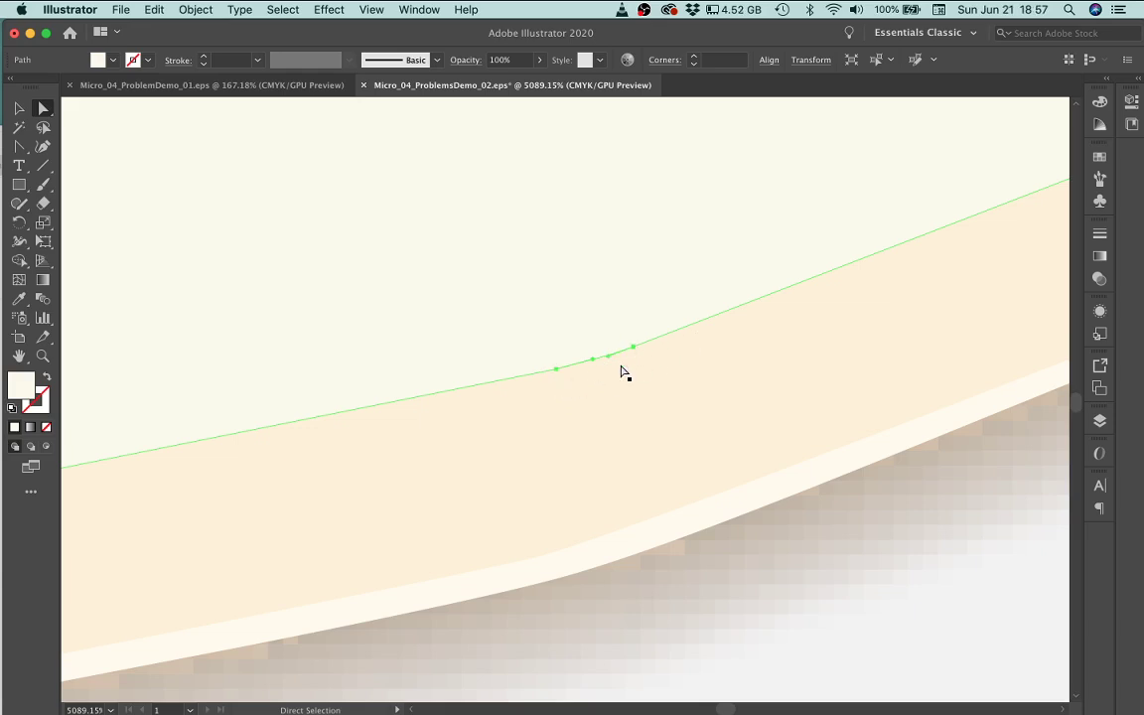
key("minus")
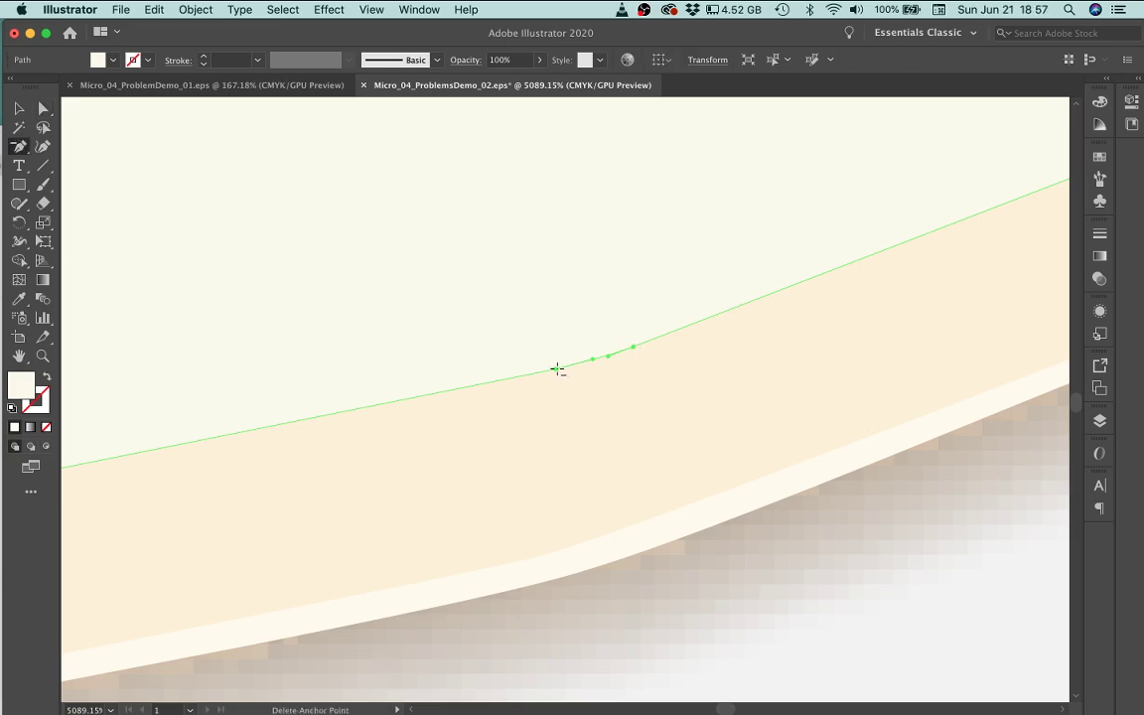
left_click(633, 348)
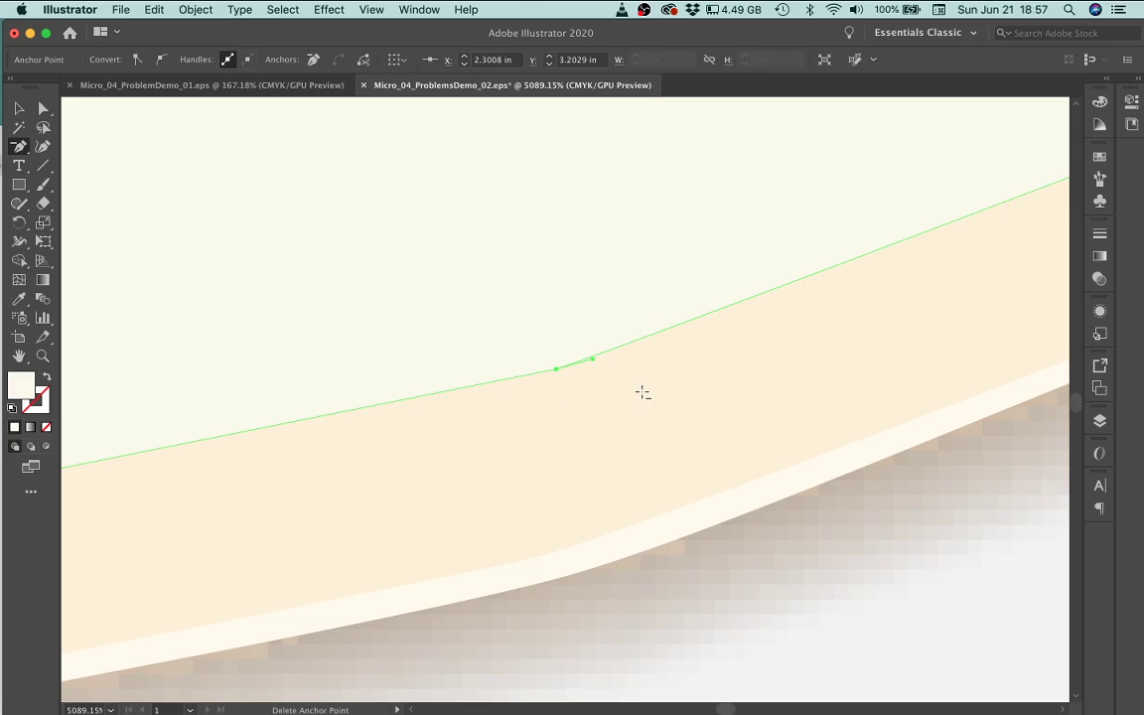
key("shift+c")
left_click_drag(556, 372, 378, 416)
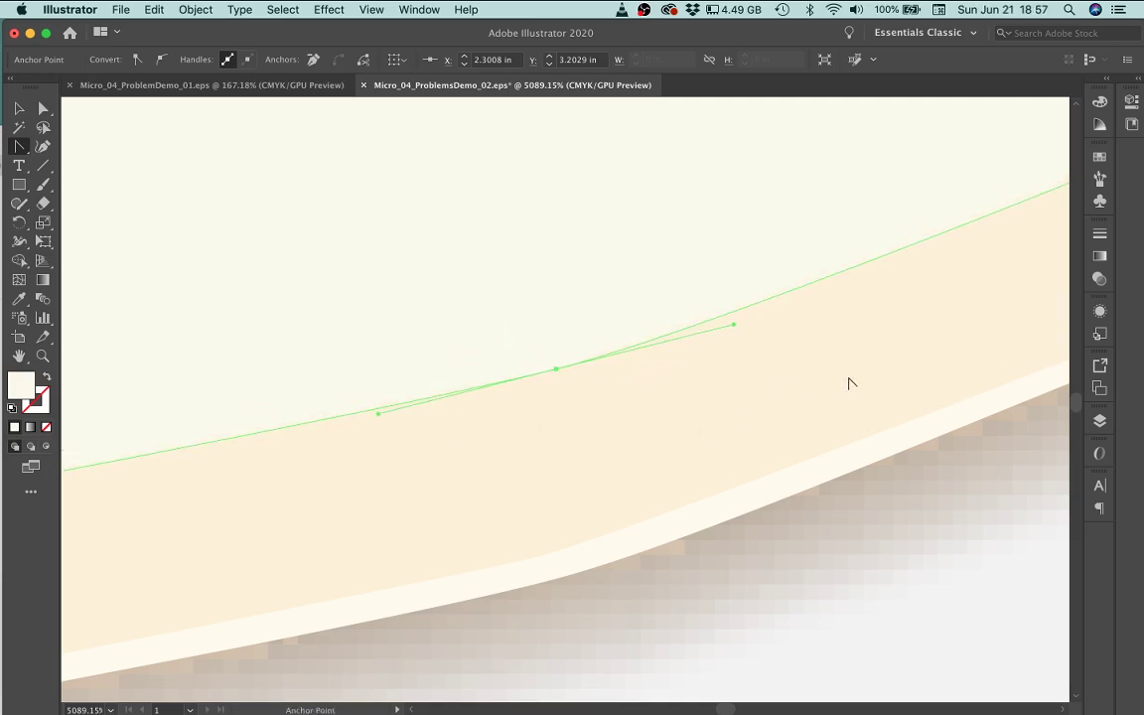
At the next bend to the right, remove the extra anchor from the close pair and convert the remaining one to a smooth point.
left_click_drag(911, 301, 391, 447)
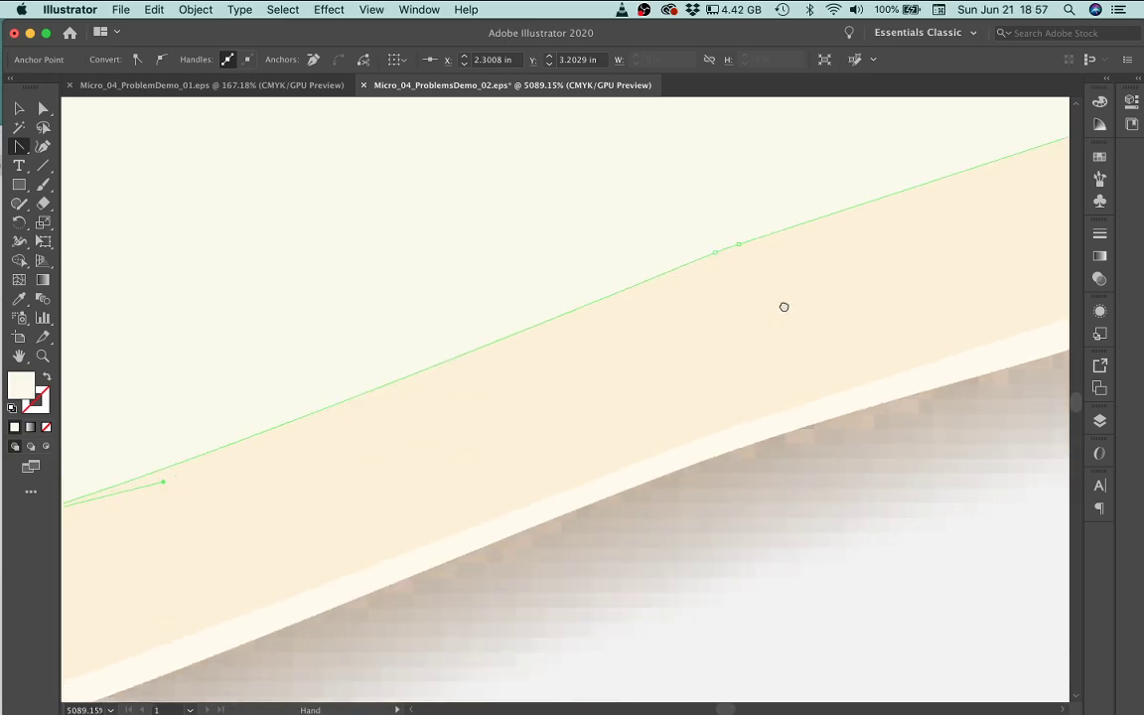
left_click_drag(783, 306, 651, 403)
key("super+space")
mouse_move(564, 379)
left_mouse_down()
mouse_move(653, 419)
mouse_move(572, 376)
left_mouse_up()
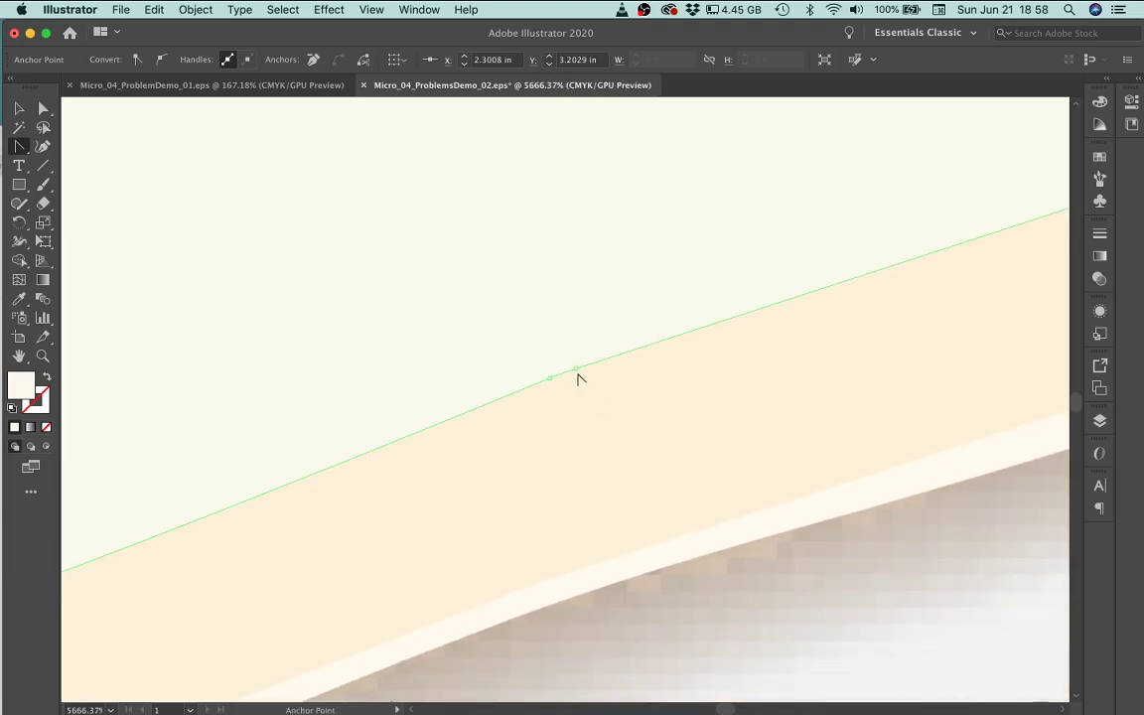
key("minus")
key("shift+c")
left_click_drag(550, 379, 382, 449)
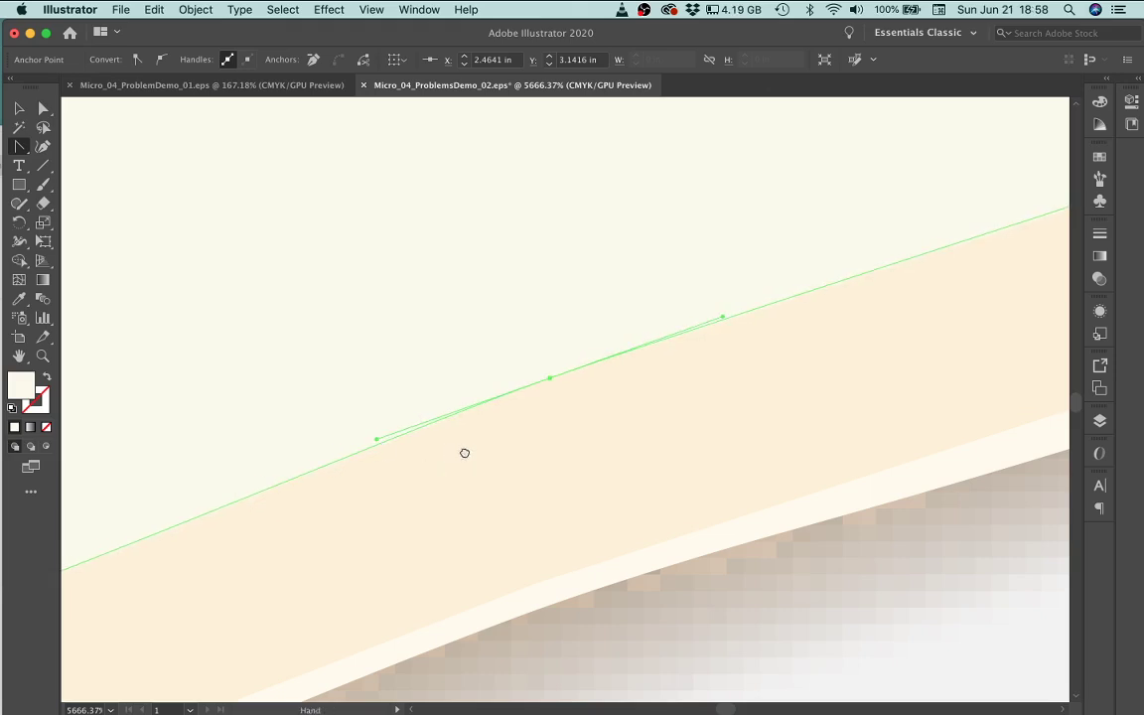
left_click_drag(462, 452, 753, 371)
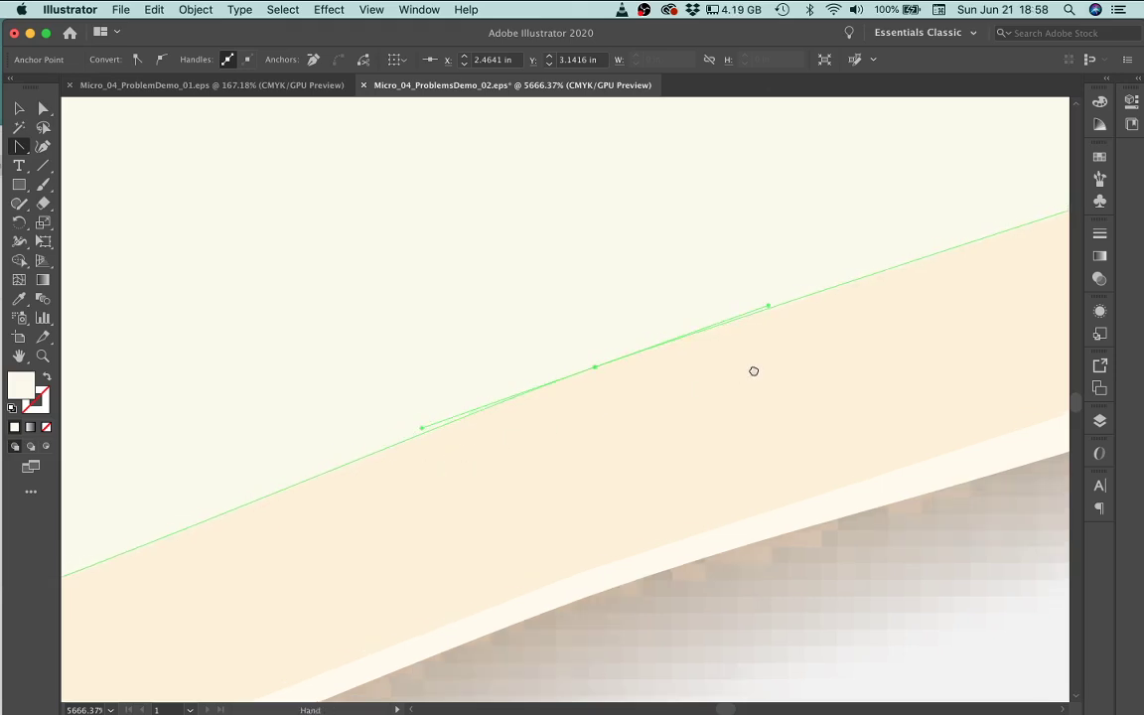
left_click(652, 391, "alt")
left_click(670, 398)
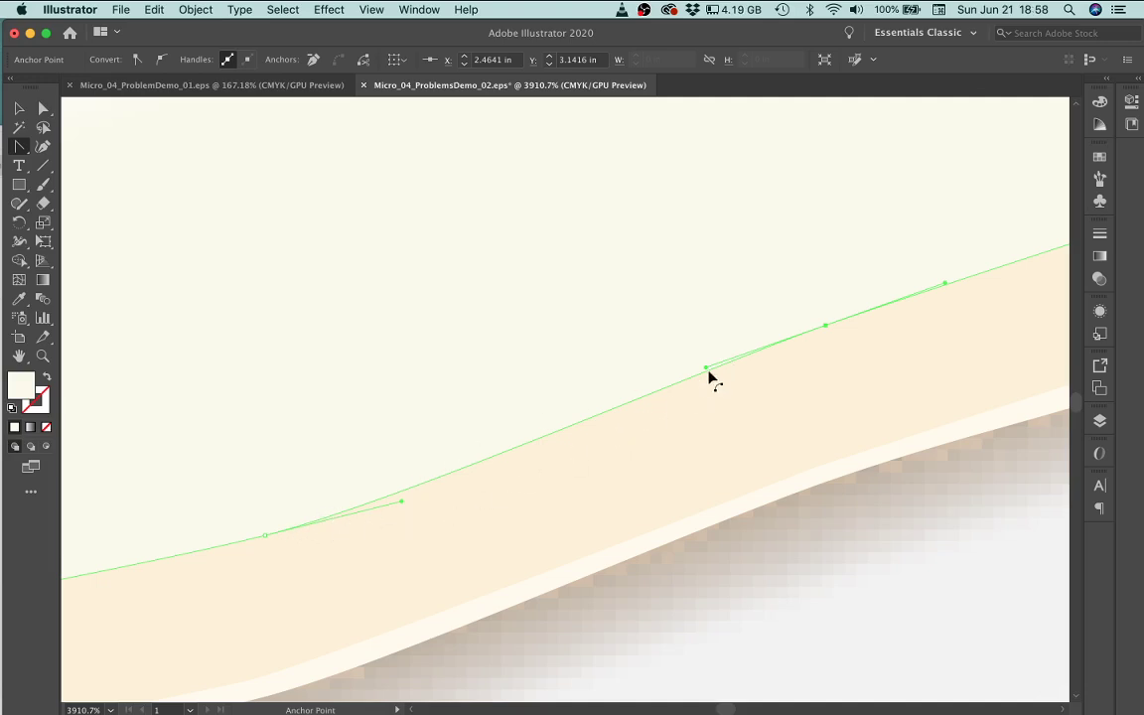
Try bending the smooth anchor's left-hand direction handle independently upward with the Anchor Point tool, undoing each change.
left_click_drag(706, 371, 670, 333)
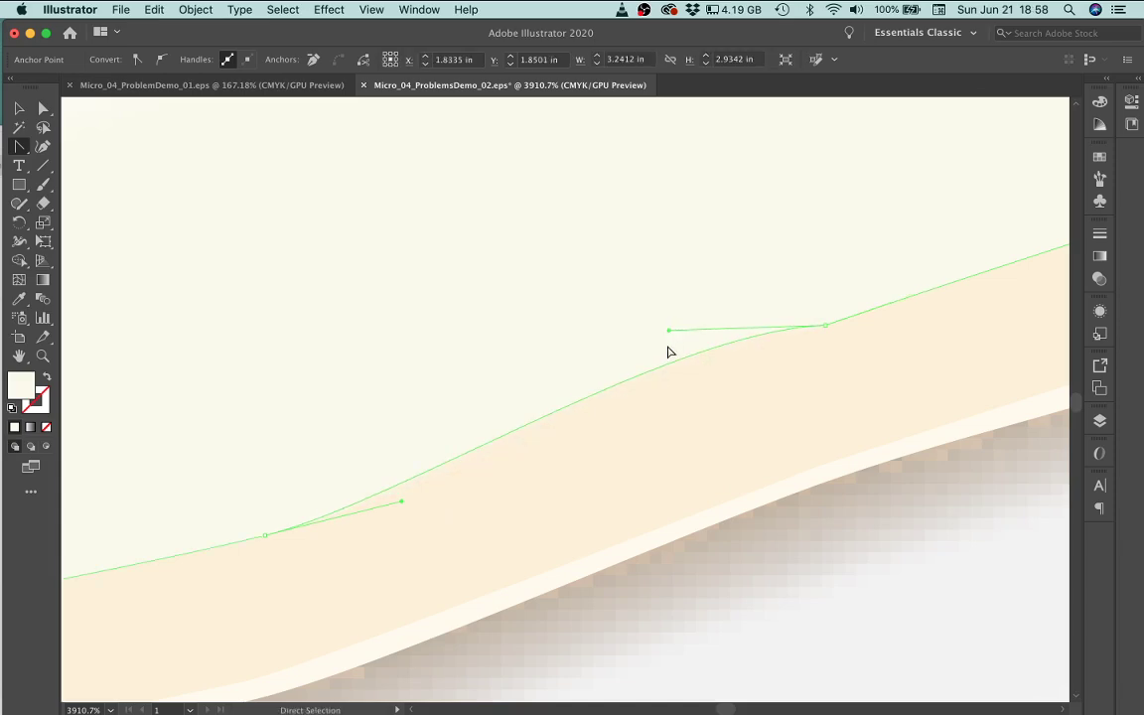
key("super+z")
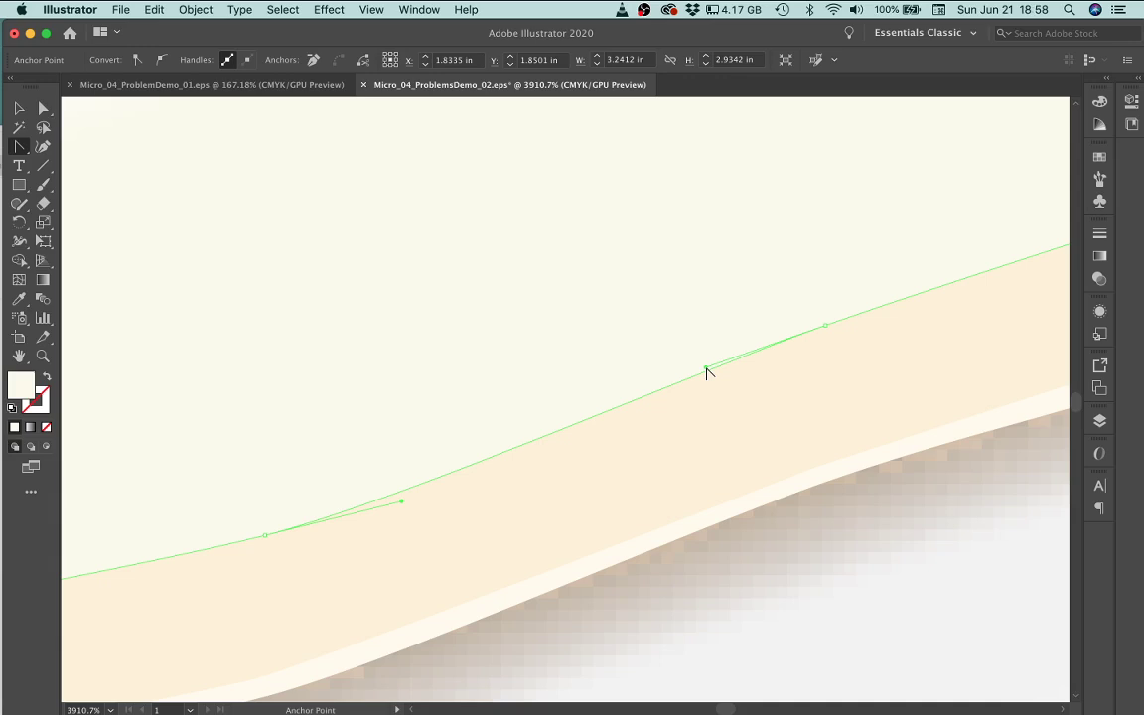
left_click_drag(707, 372, 796, 217)
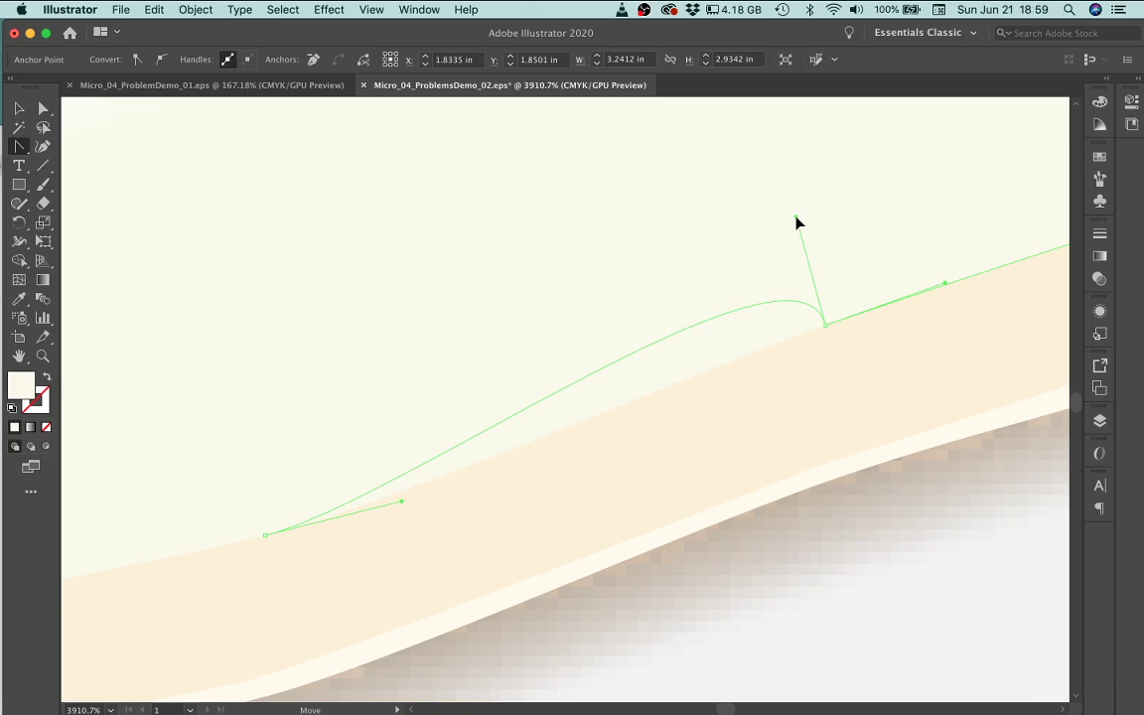
left_click_drag(798, 223, 771, 141)
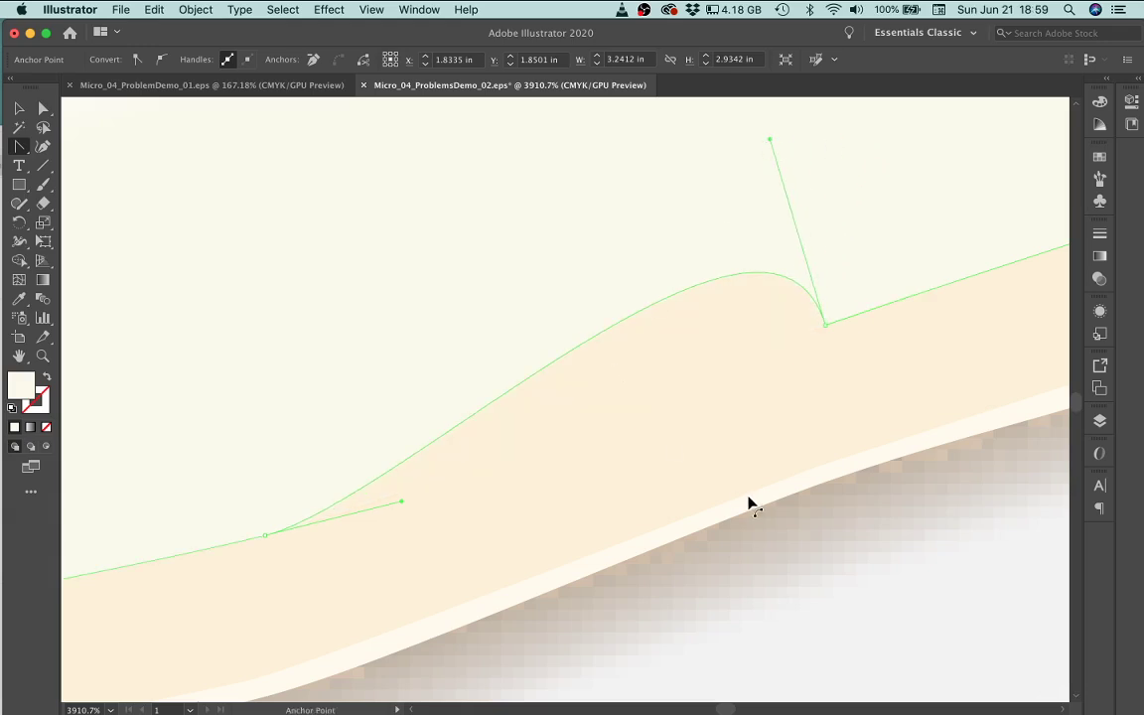
key("super")
key("super+z")
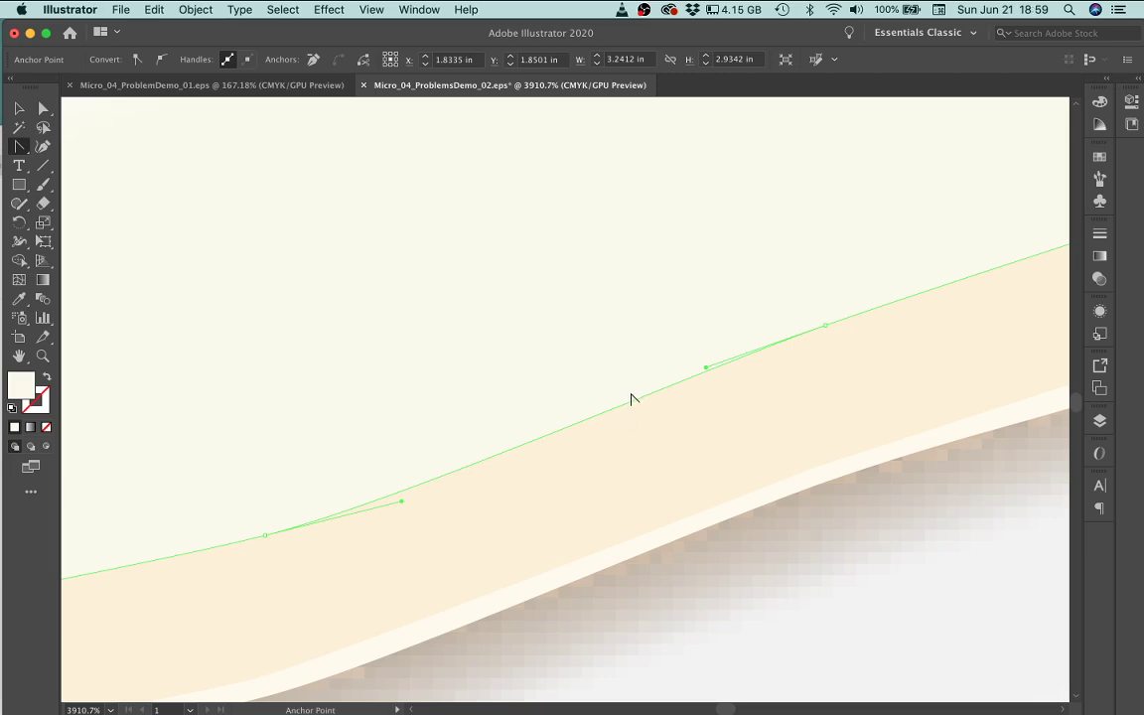
With the Direct Selection tool, tilt the smooth anchor's linked handles slightly, and move the anchor up and left, away from the peach band.
key("a")
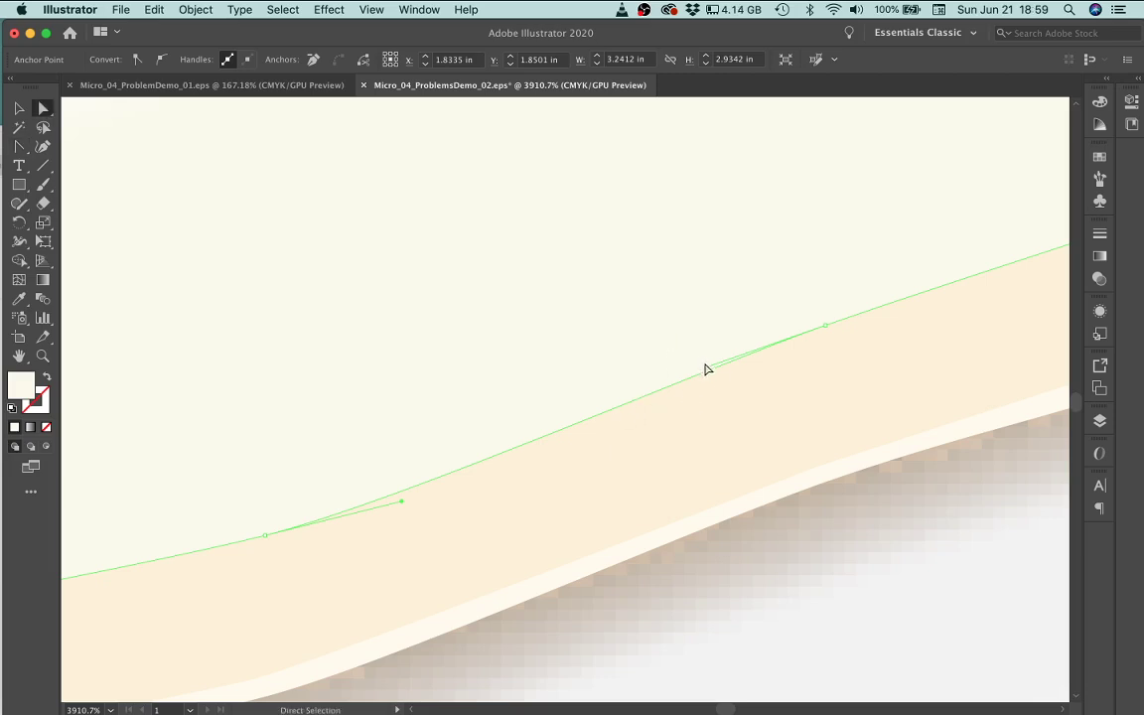
mouse_move(705, 369)
left_mouse_down()
mouse_move(696, 321)
mouse_move(718, 401)
mouse_move(738, 411)
mouse_move(695, 371)
mouse_move(679, 325)
mouse_move(659, 309)
mouse_move(652, 388)
mouse_move(697, 370)
mouse_move(707, 342)
mouse_move(694, 366)
left_mouse_up()
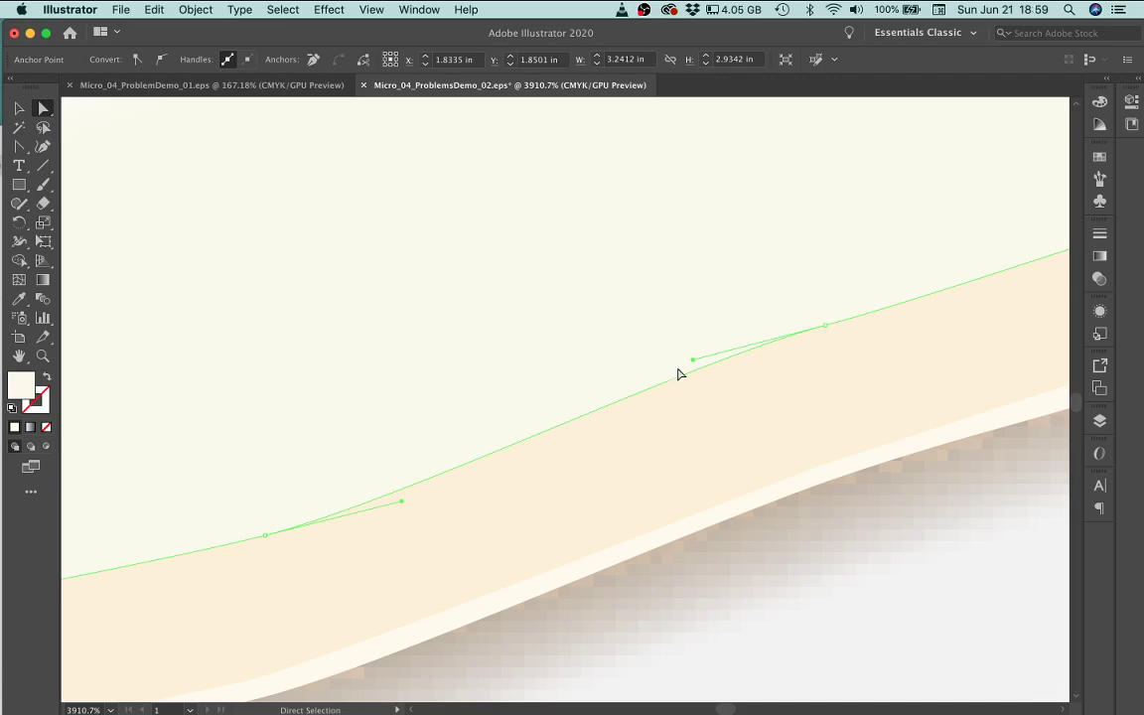
left_click(825, 327)
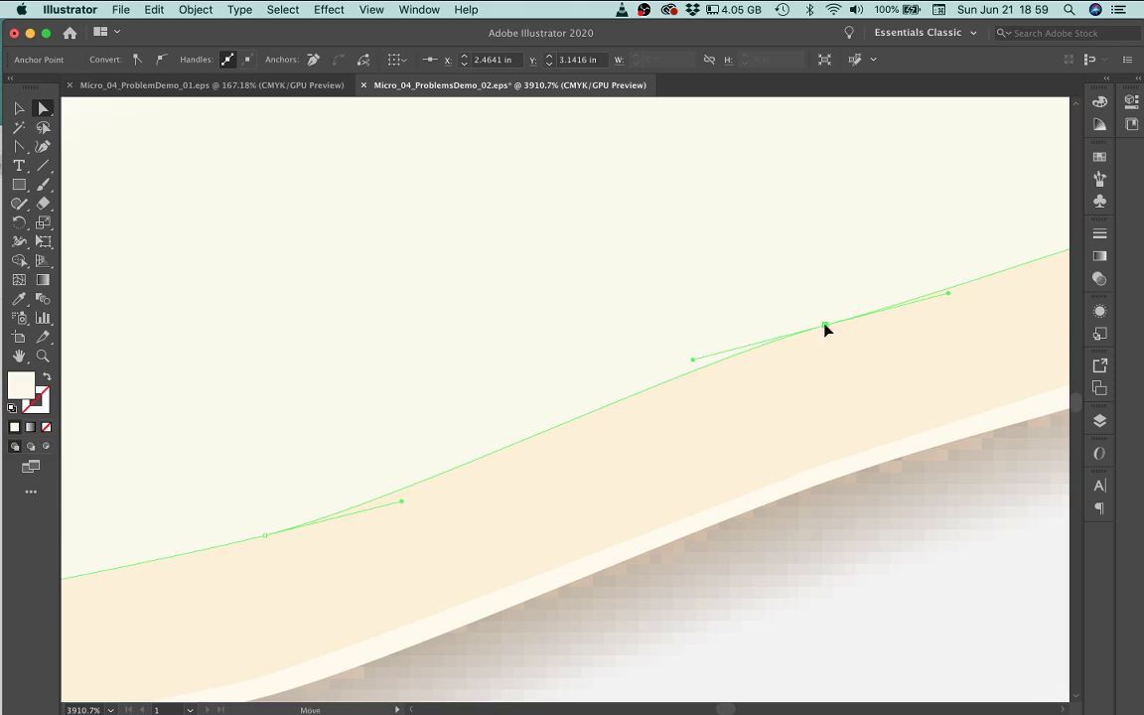
left_click_drag(825, 326, 784, 302)
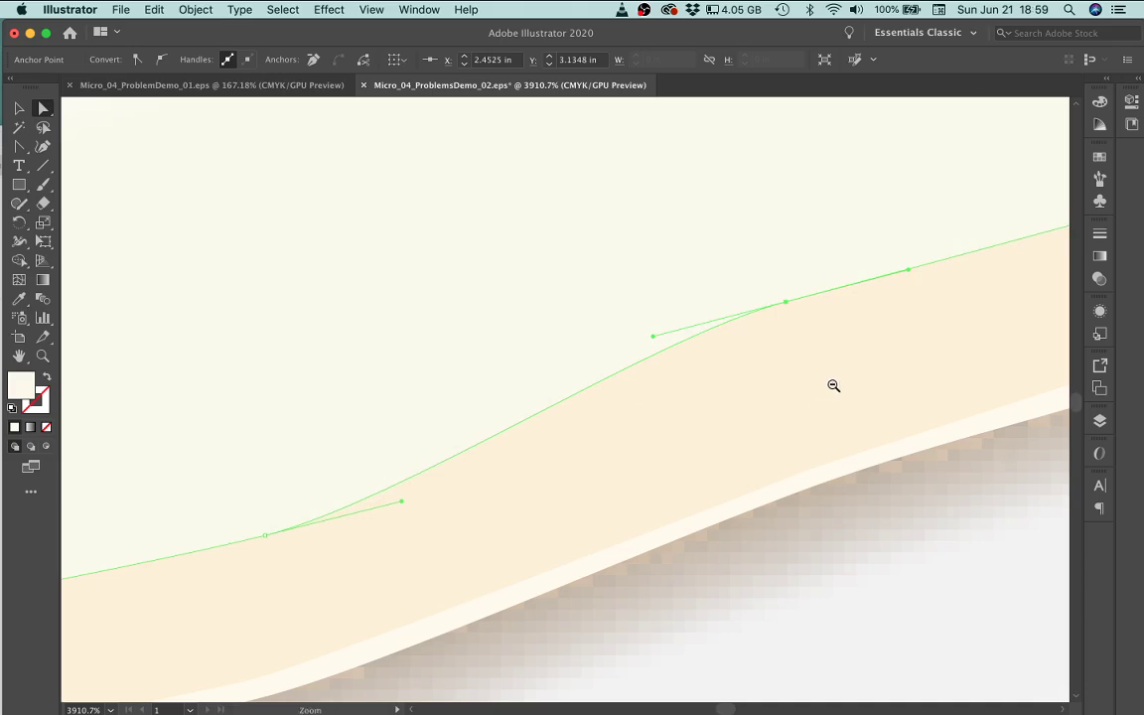
Examine the inner egg-white path's lower edge and the whole egg outline for its remaining anchors and angular bends.
left_click_drag(741, 378, 595, 368)
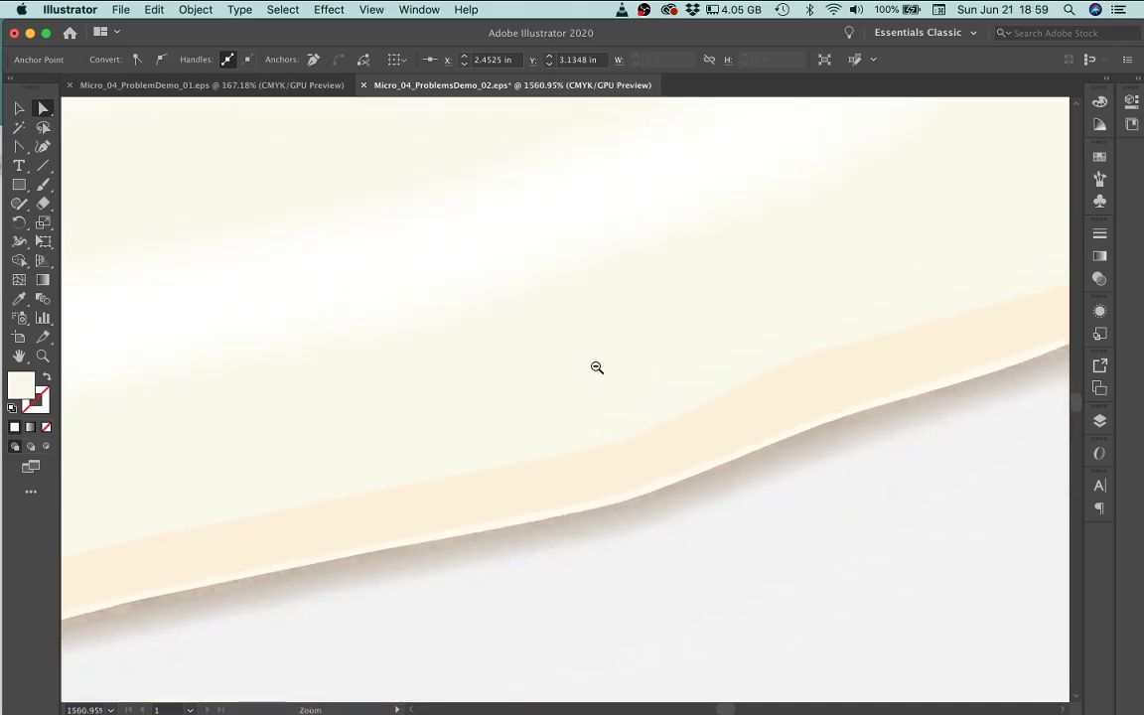
left_click_drag(928, 413, 748, 403)
left_click_drag(768, 484, 636, 482)
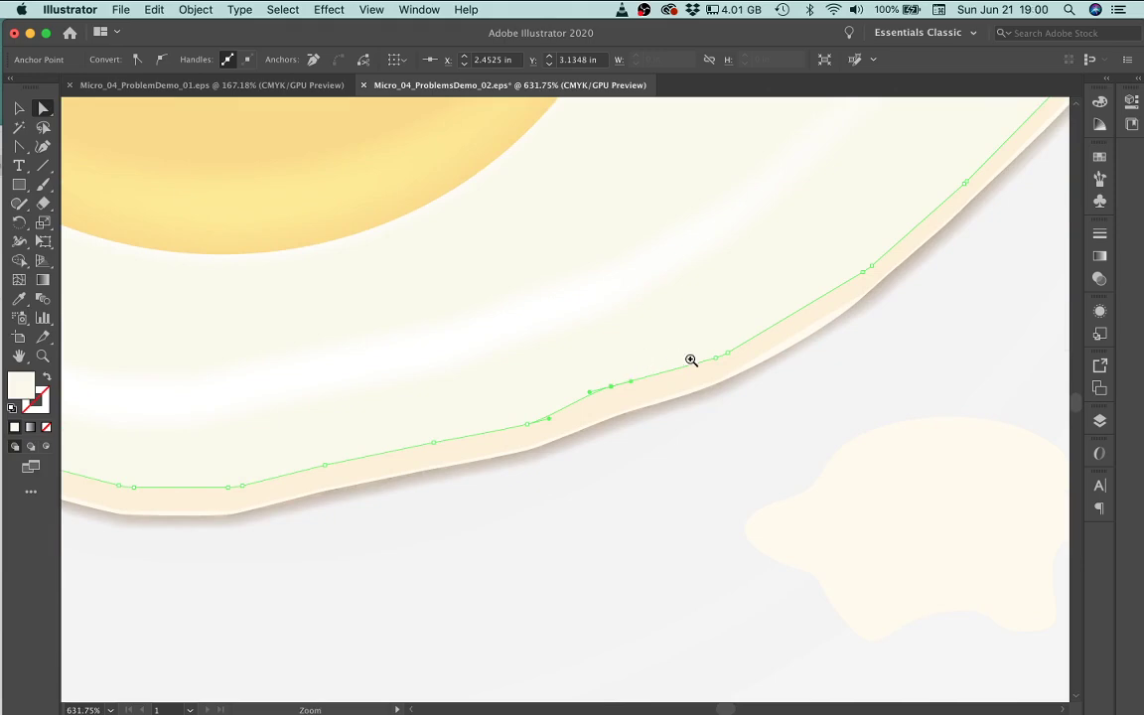
mouse_move(690, 365)
left_mouse_down()
mouse_move(628, 360)
mouse_move(692, 381)
left_mouse_up()
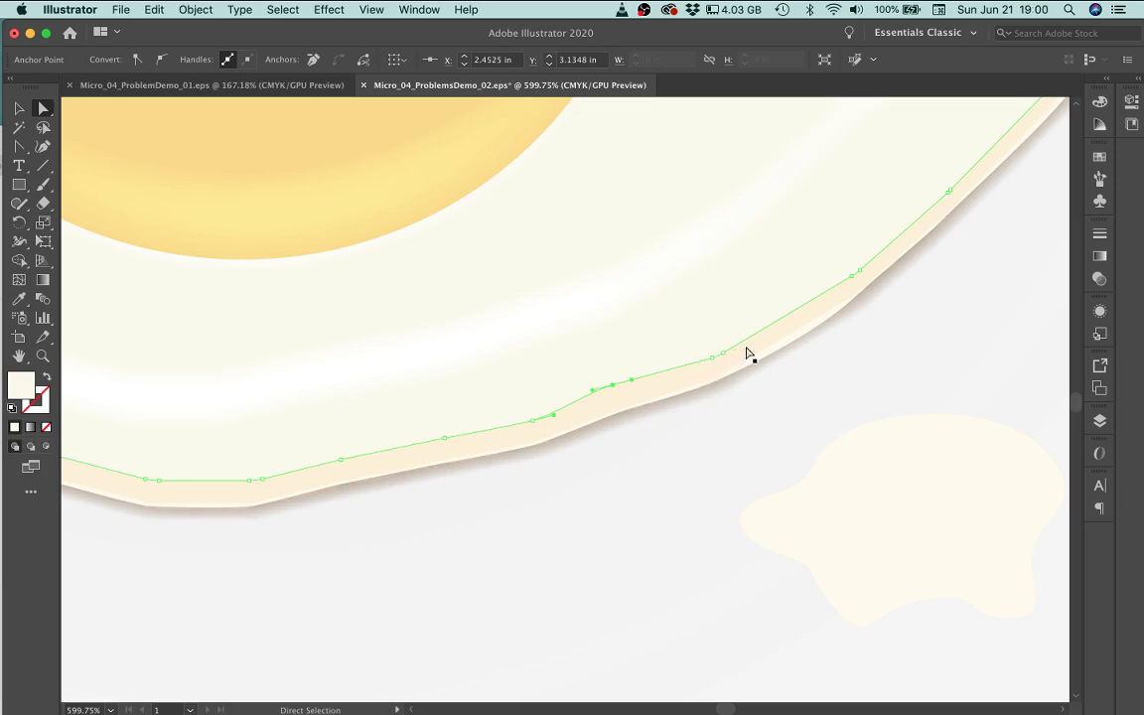
key("space")
left_click(881, 342, "alt+super")
left_click(759, 343, "alt+super")
left_click(586, 333, "alt+super")
left_click(513, 326, "alt+super")
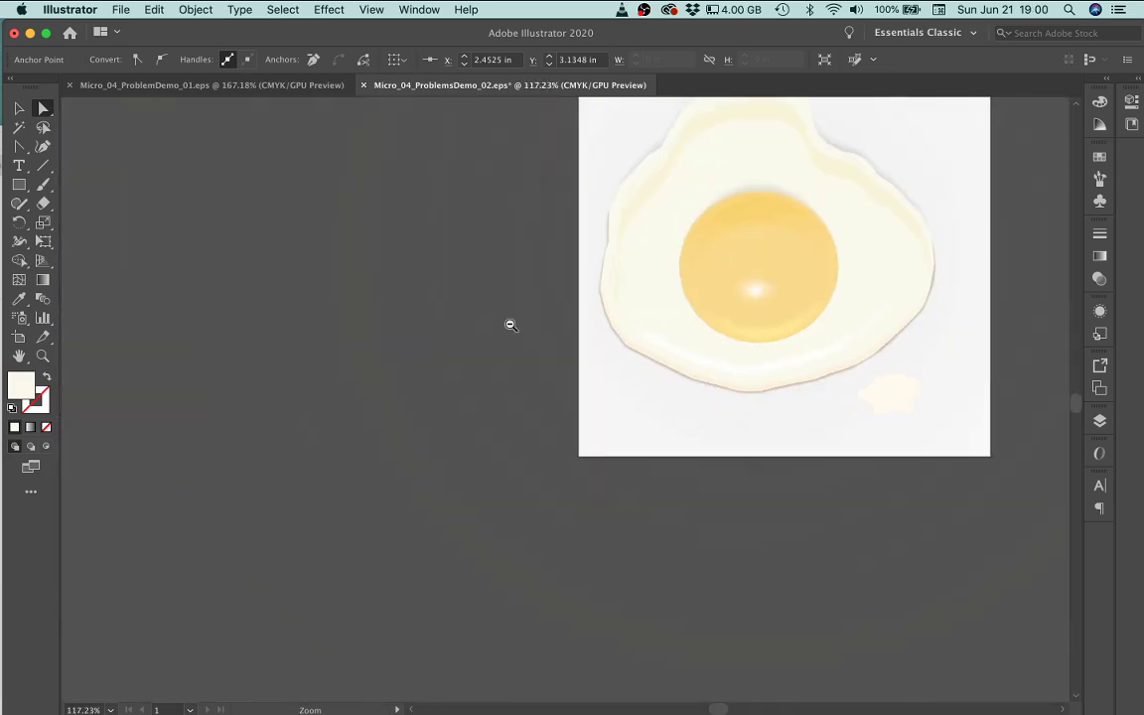
left_click(677, 375)
left_click_drag(677, 376, 616, 439)
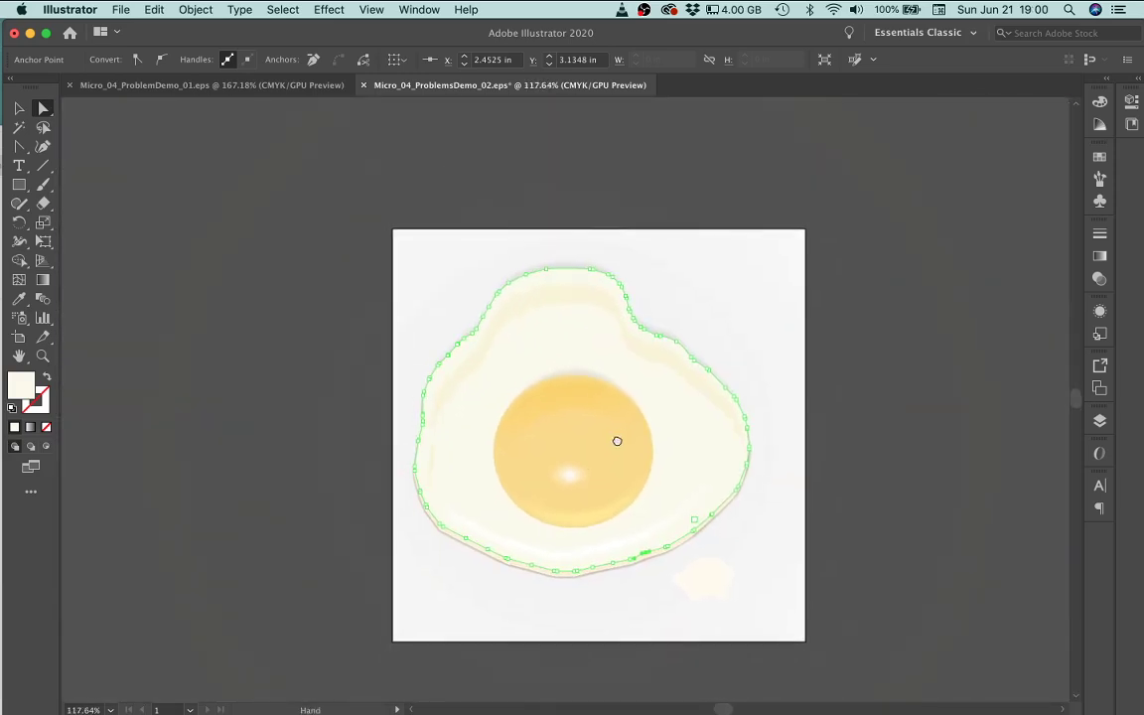